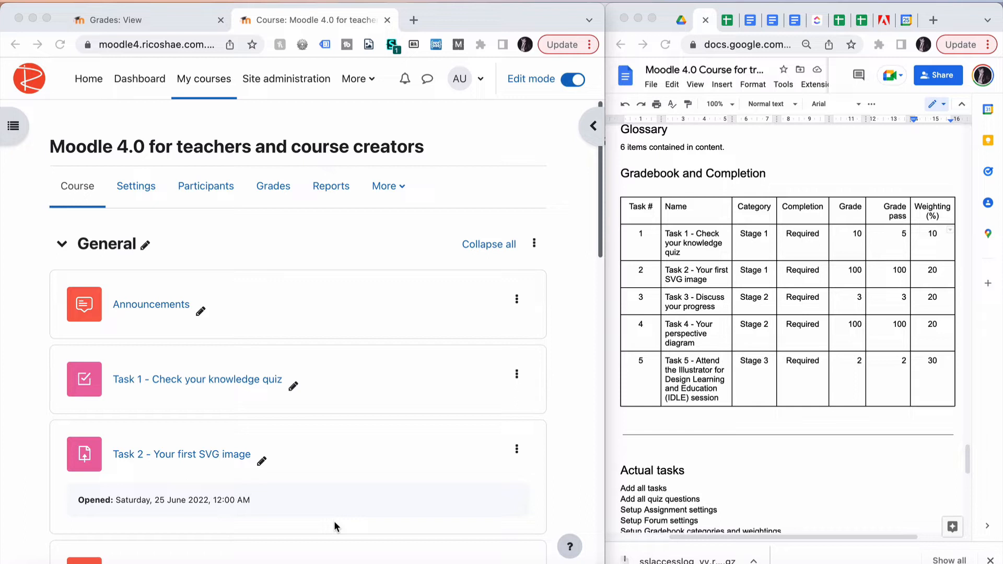
Open the course's grades from the course page
scroll(333, 521, down, 5)
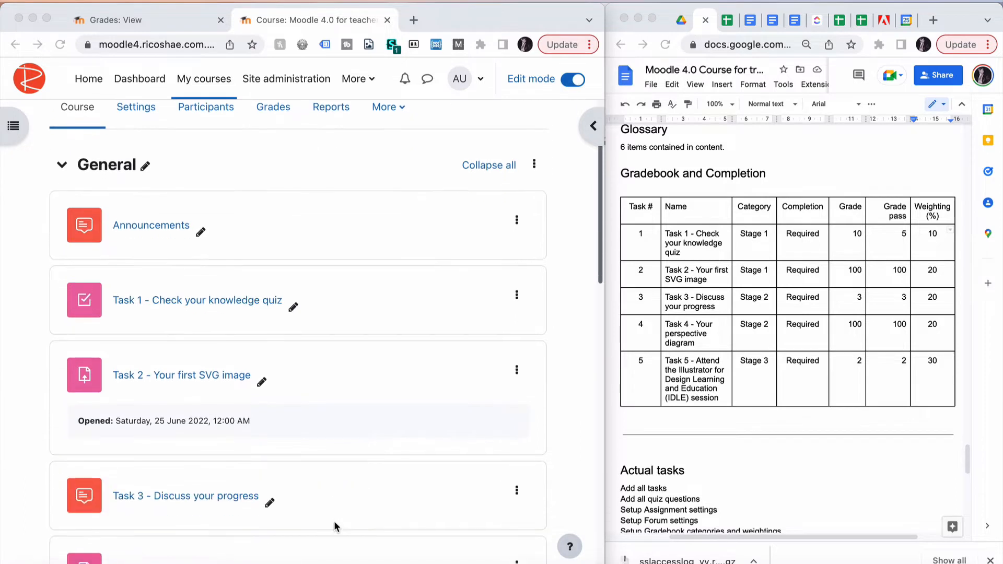
scroll(334, 521, down, 3)
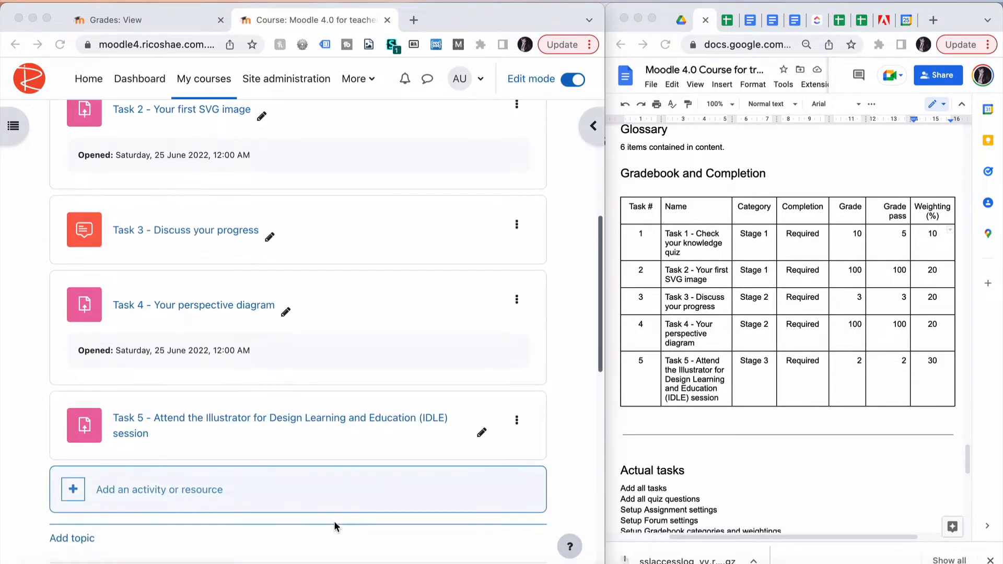
scroll(334, 521, up, 7)
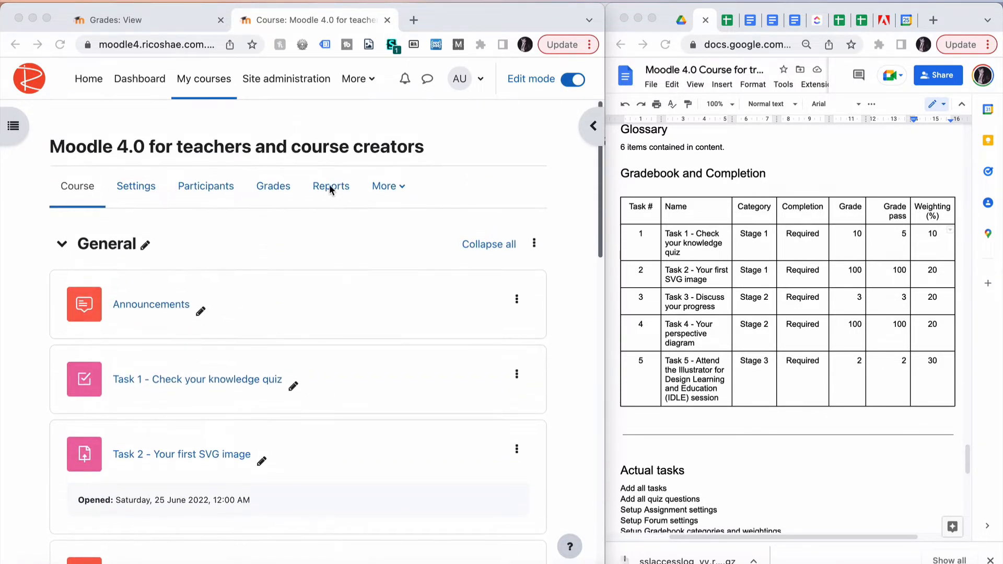
click(272, 186)
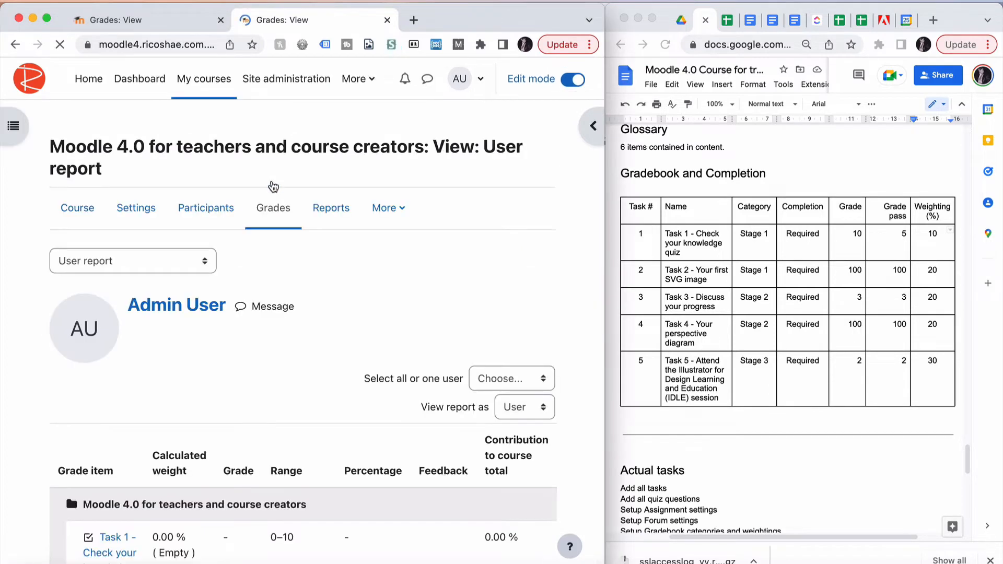
Review the user report's grade items and ranges against the planned gradebook table in the document
scroll(207, 341, down, 4)
scroll(207, 344, down, 2)
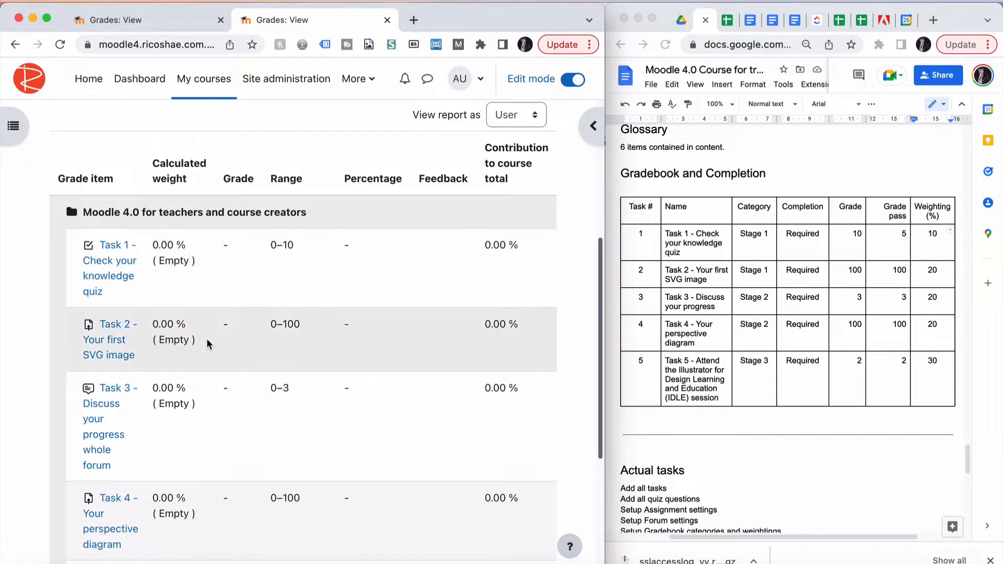
scroll(207, 344, down, 2)
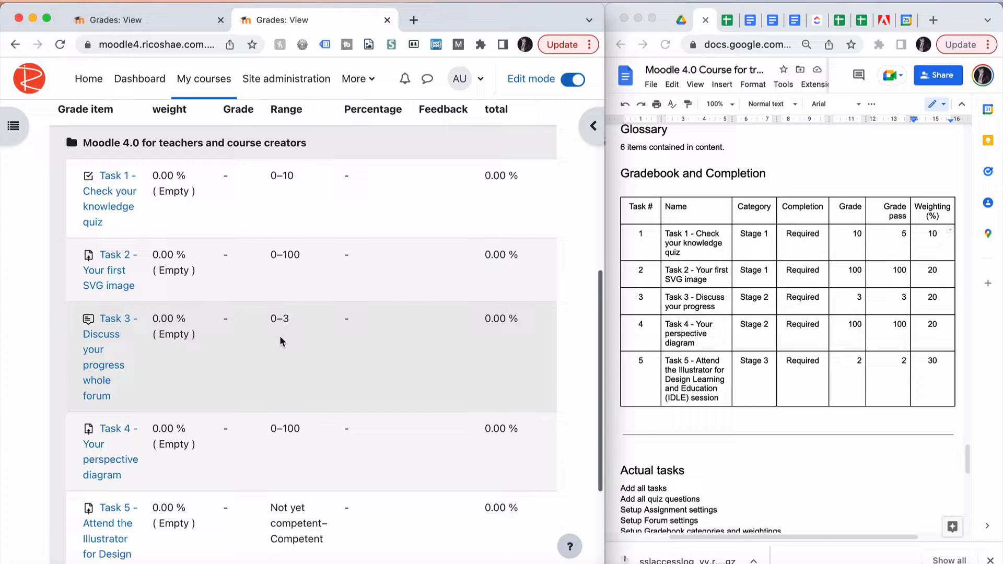
scroll(281, 340, down, 2)
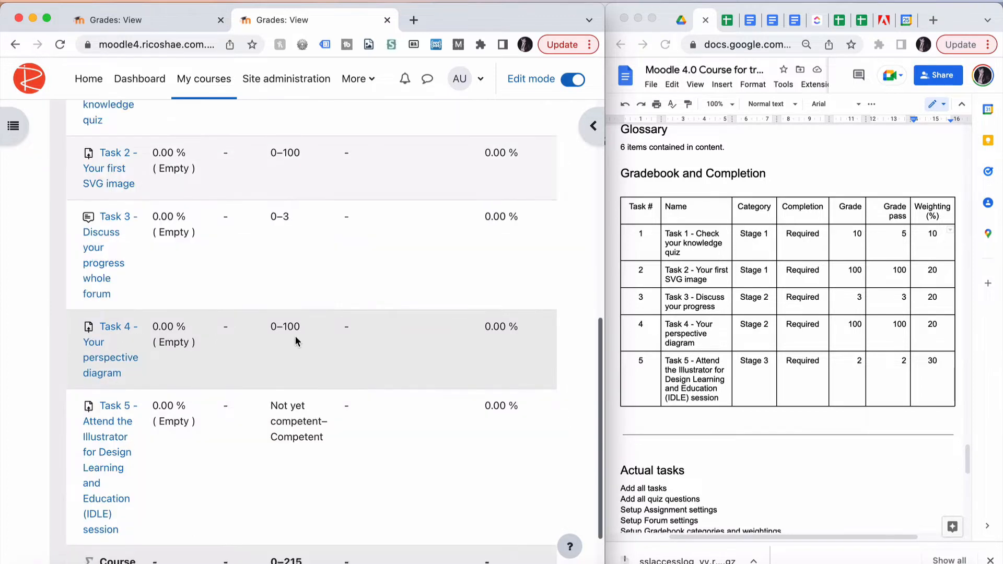
scroll(277, 340, down, 2)
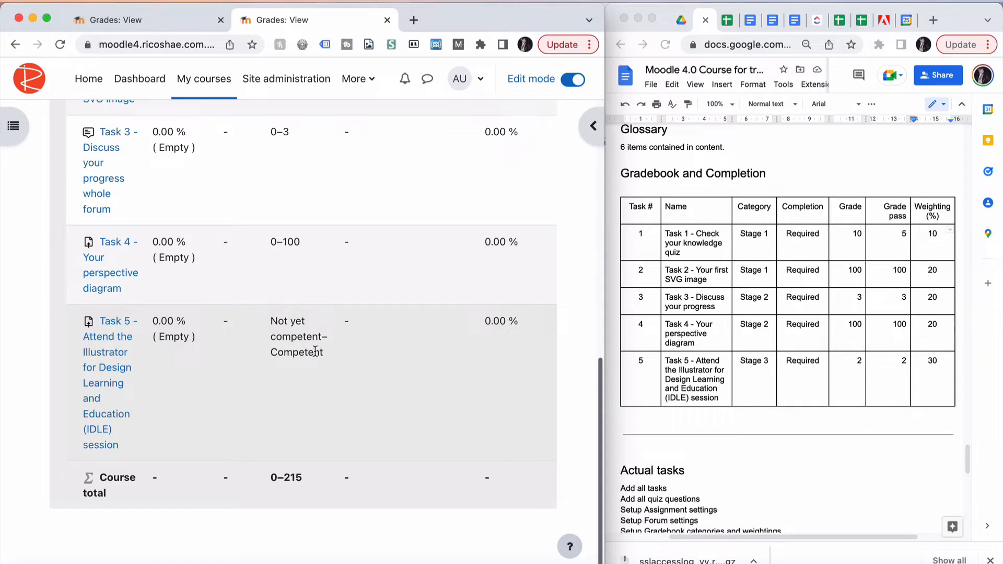
click(846, 365)
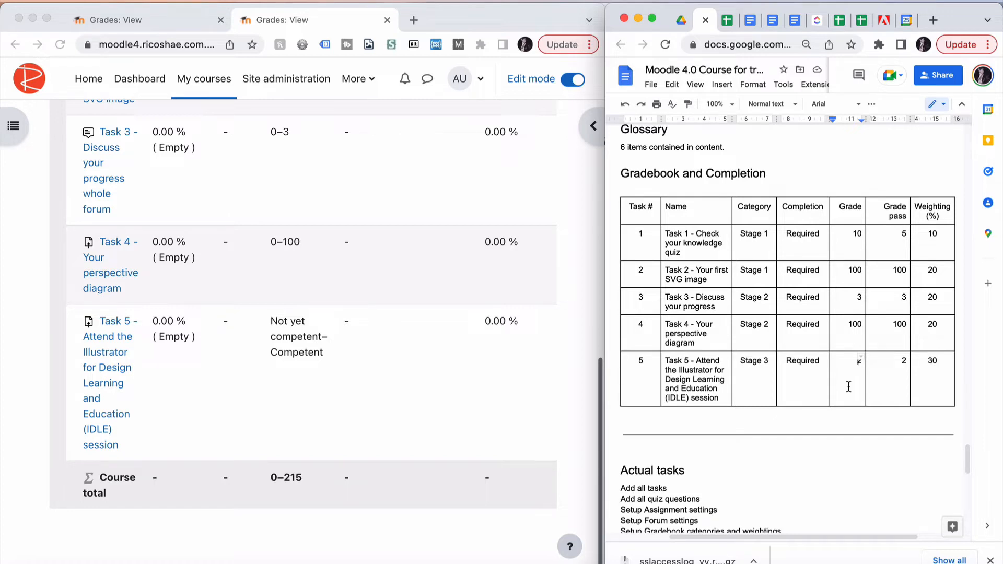
scroll(287, 388, up, 10)
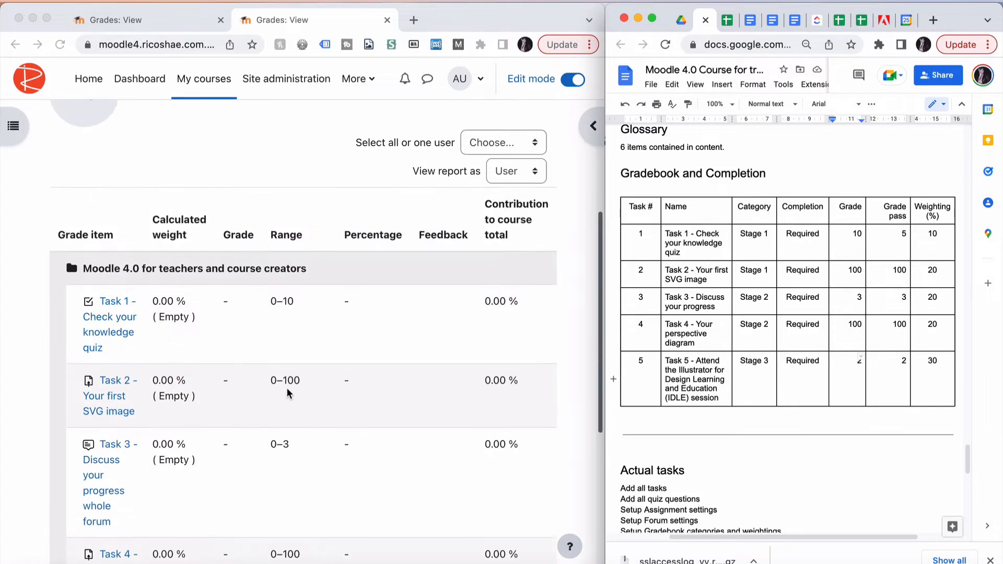
Switch the user report to show the enrolled student's grades
click(479, 383)
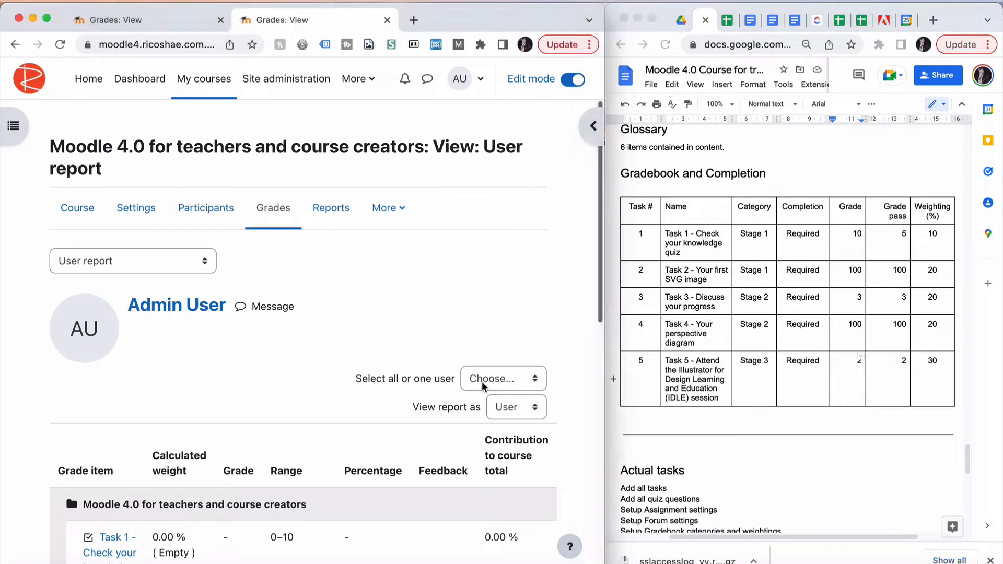
click(481, 381)
click(483, 411)
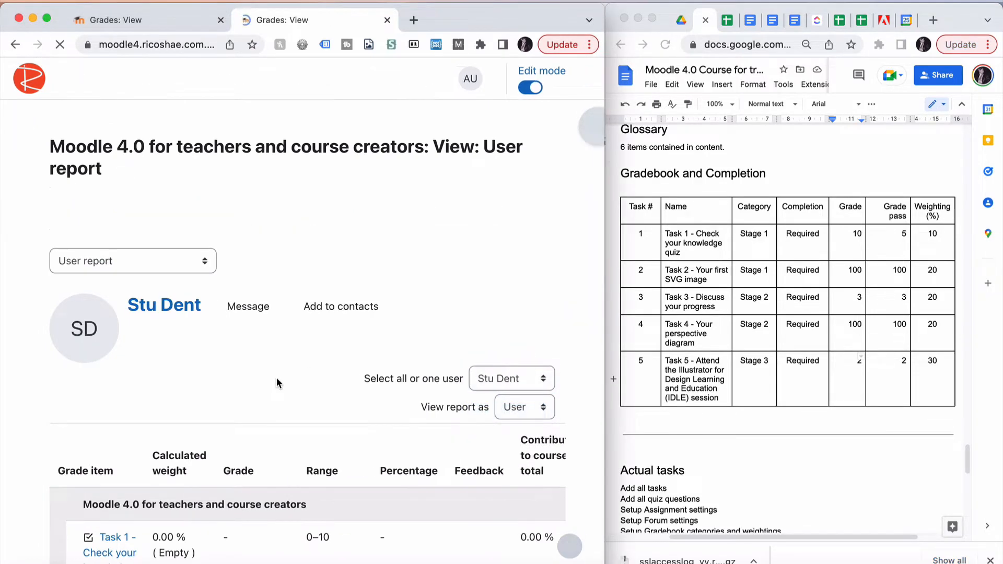
Examine the student's grades, calculated weights, contributions and course total
scroll(276, 384, down, 6)
scroll(276, 383, down, 2)
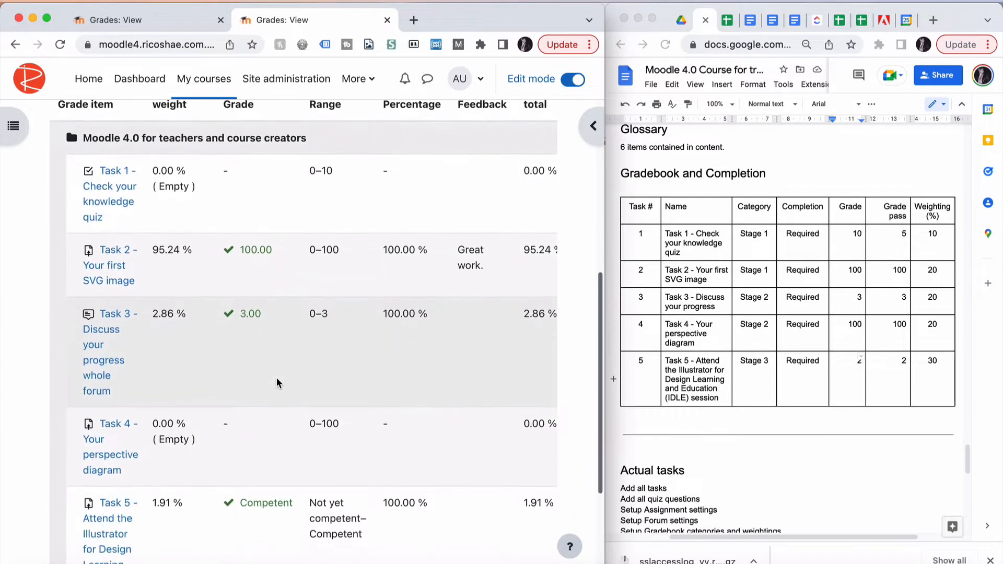
scroll(277, 383, up, 1)
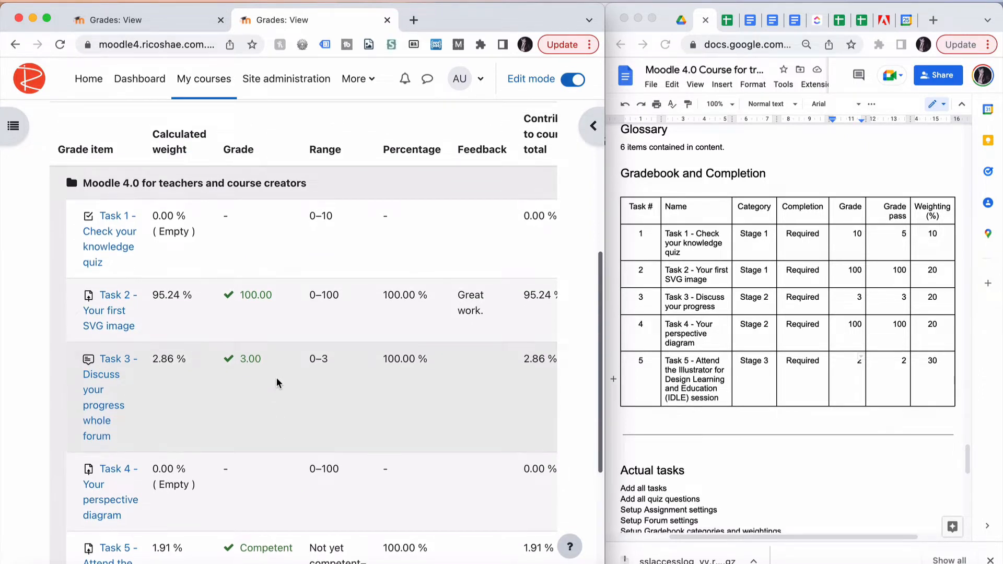
scroll(277, 382, down, 1)
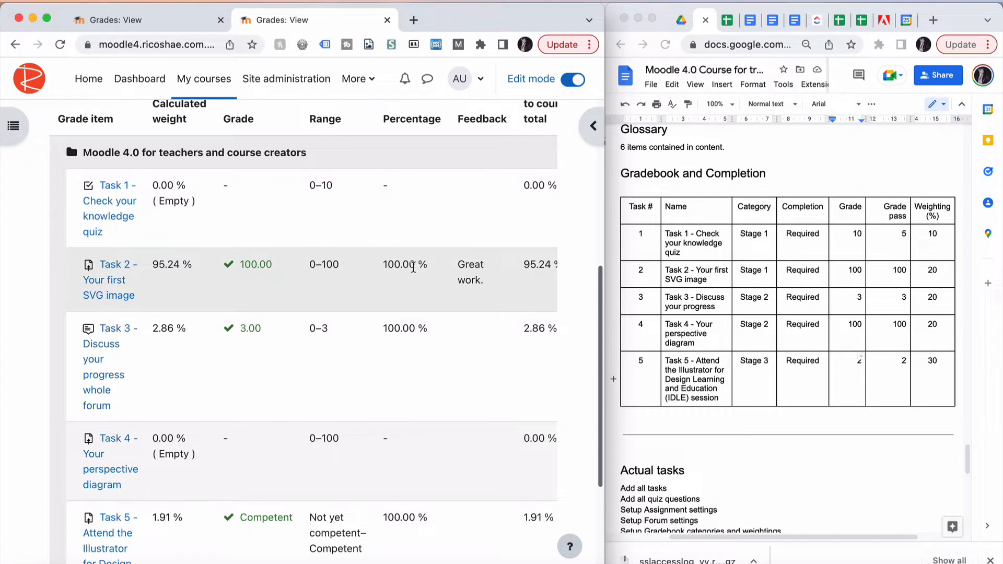
scroll(439, 282, right, 2)
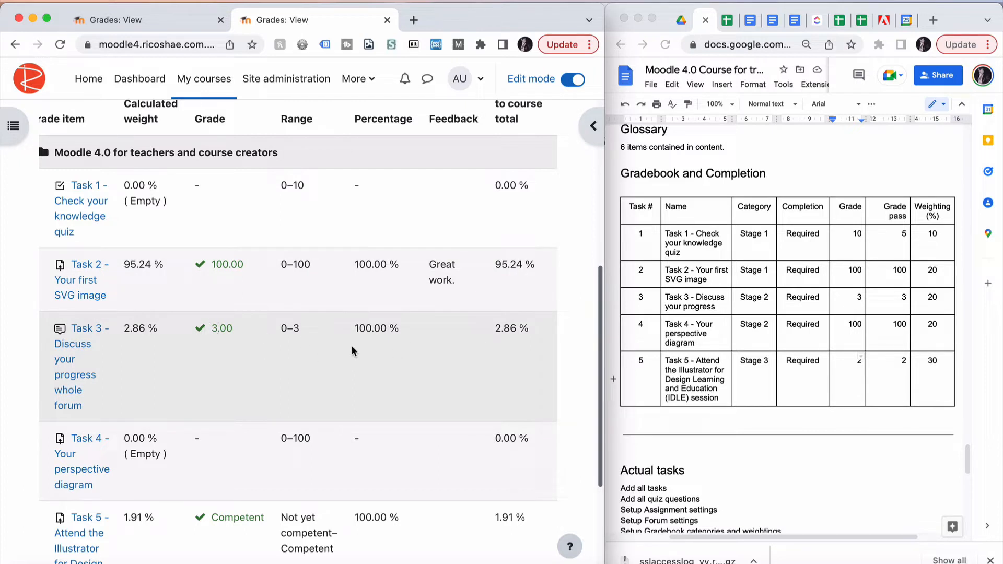
scroll(200, 412, down, 2)
scroll(200, 412, down, 1)
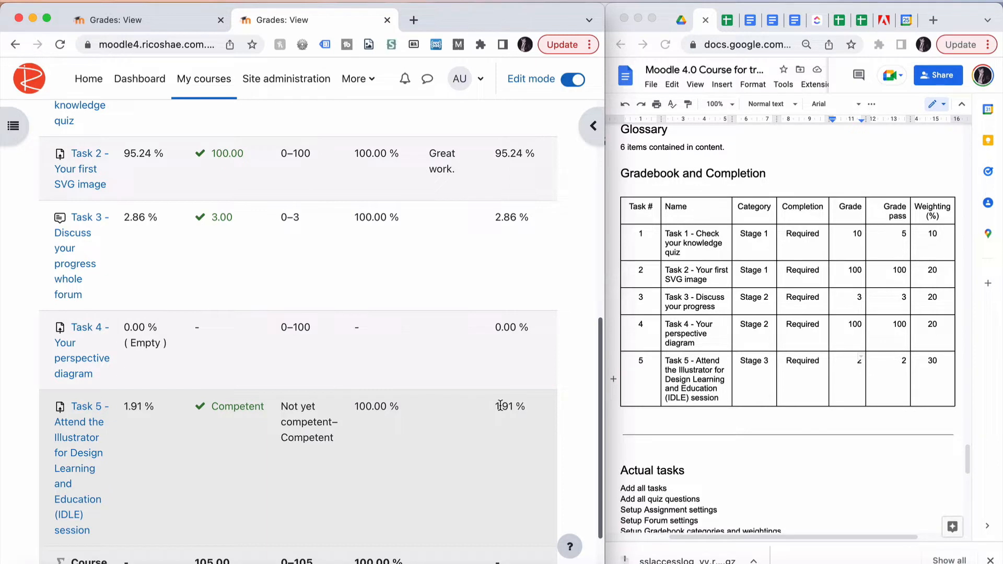
scroll(504, 437, down, 3)
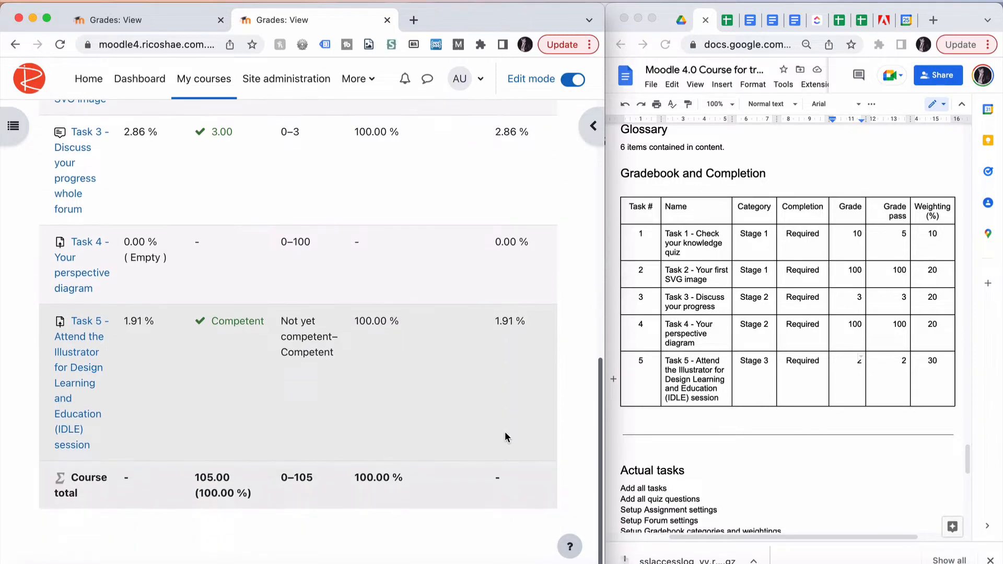
scroll(505, 431, up, 10)
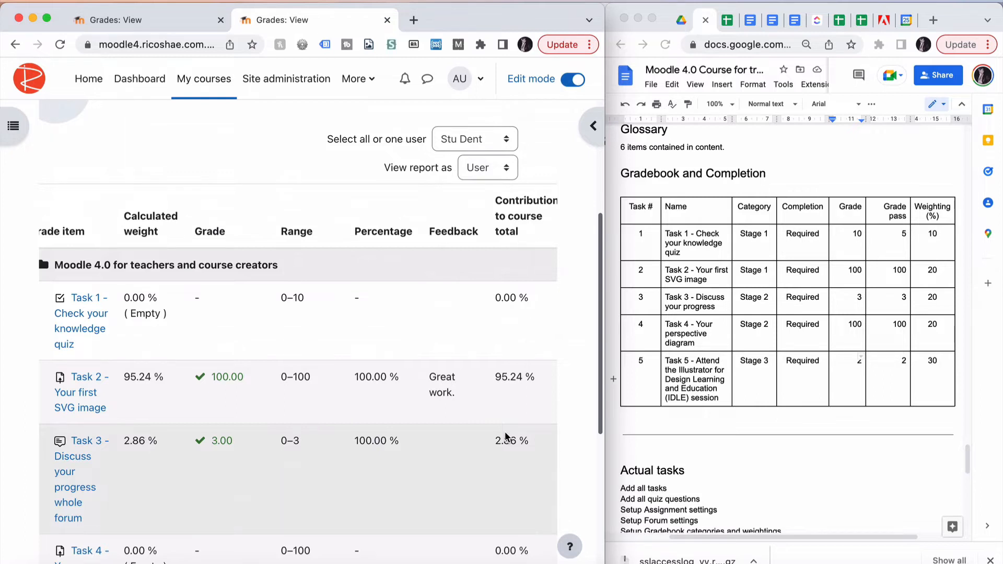
scroll(505, 432, up, 5)
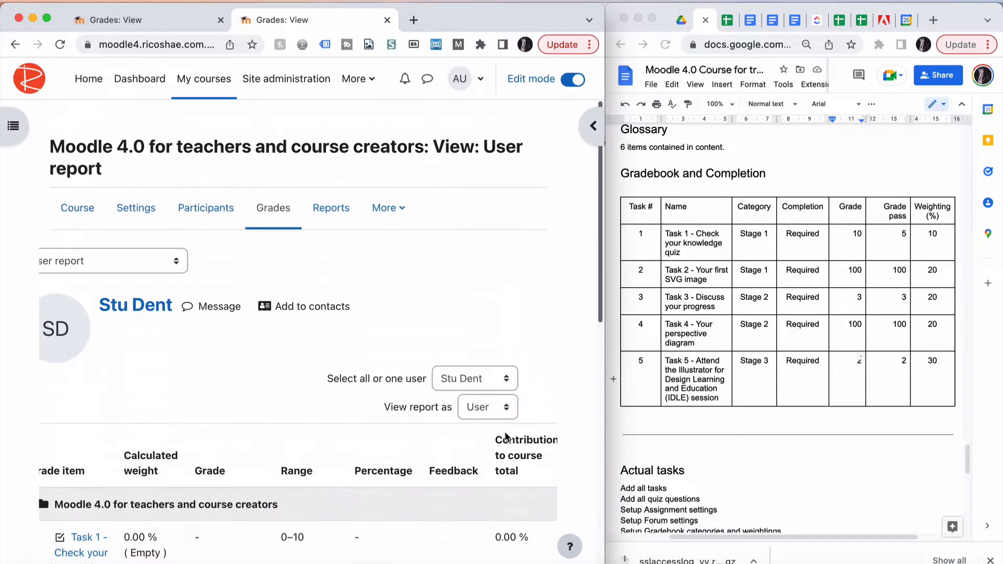
Switch the grades view to Gradebook setup
click(155, 263)
click(153, 261)
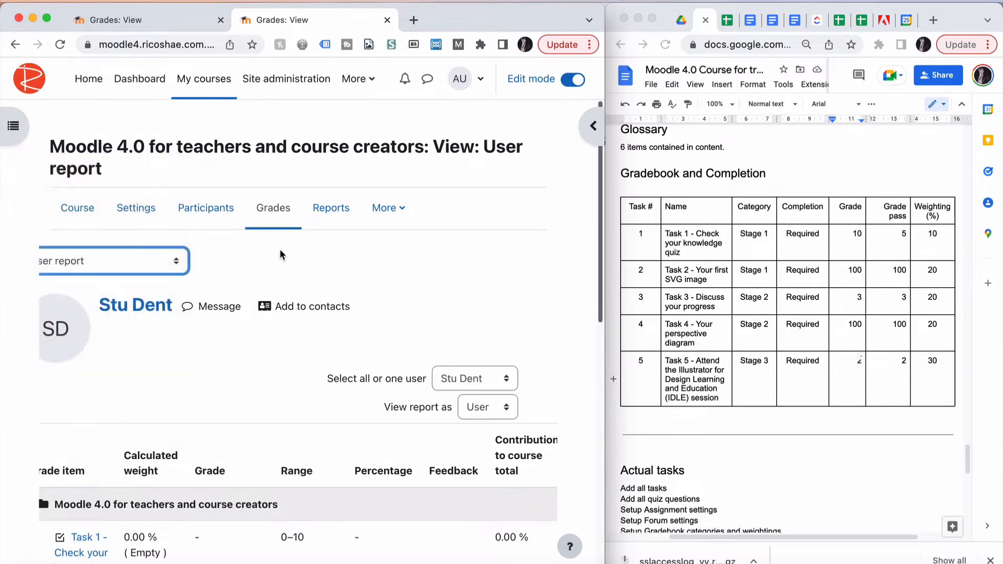
click(173, 258)
click(137, 292)
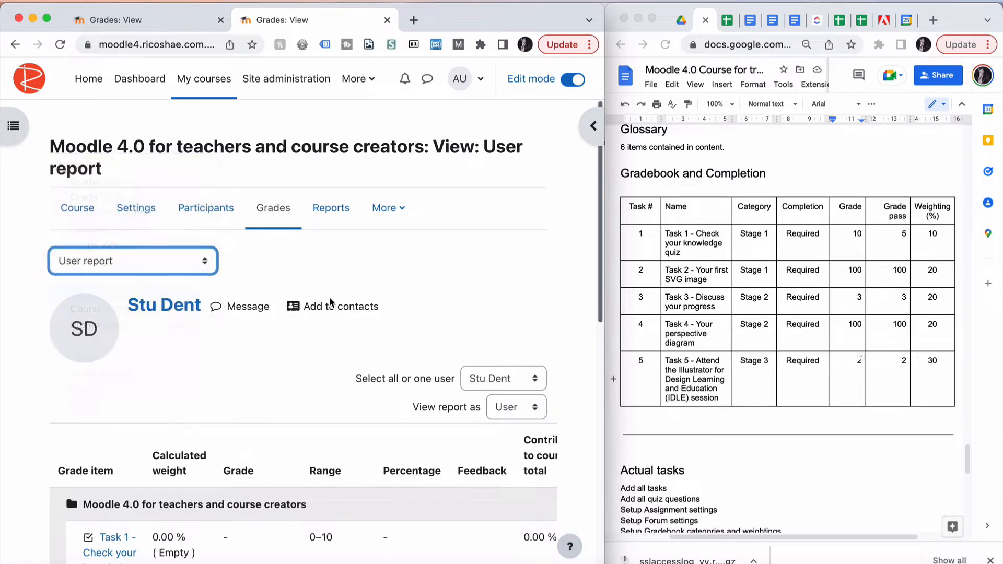
scroll(340, 311, down, 2)
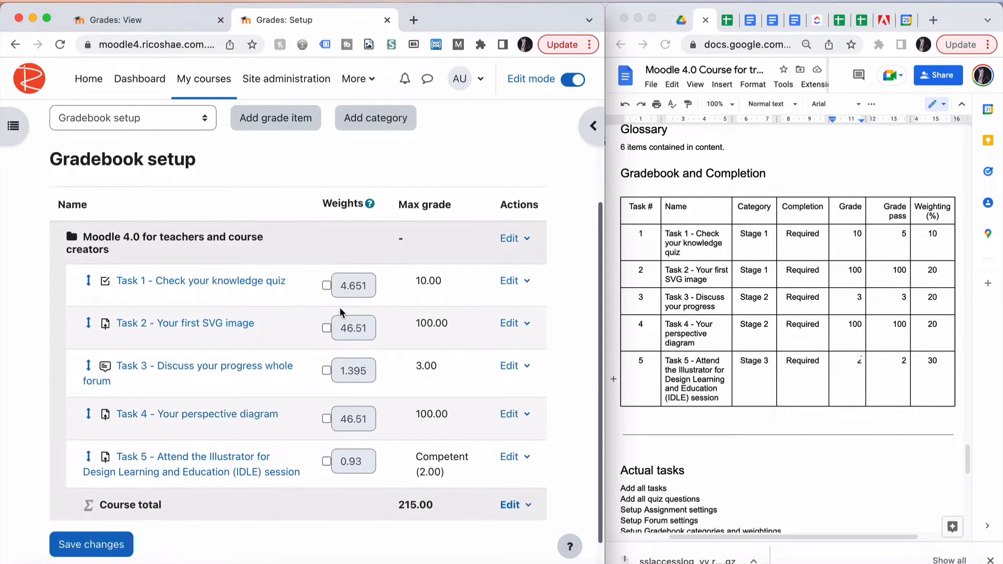
Enable weight overrides for all five task grade items
click(326, 286)
click(326, 328)
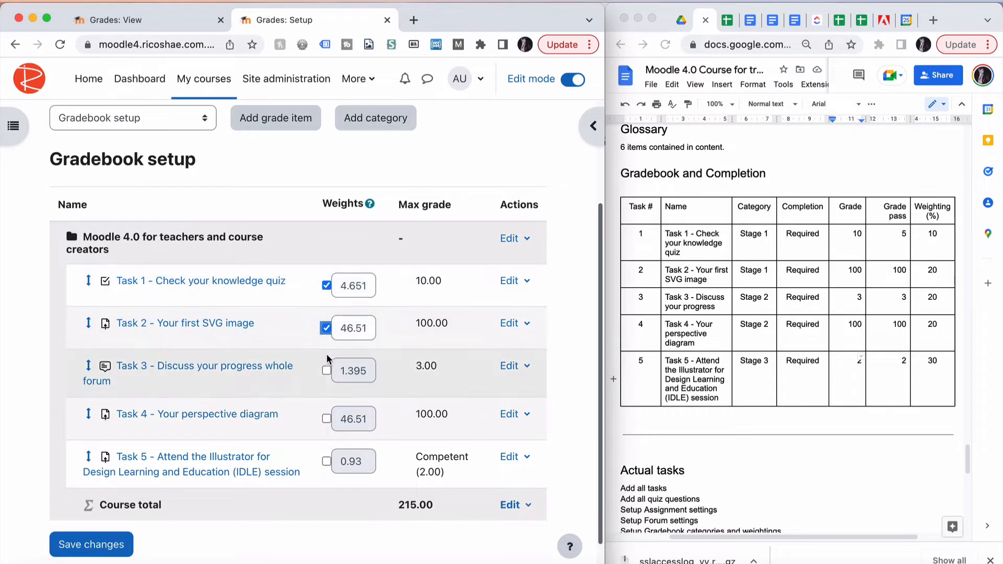
click(327, 371)
click(327, 419)
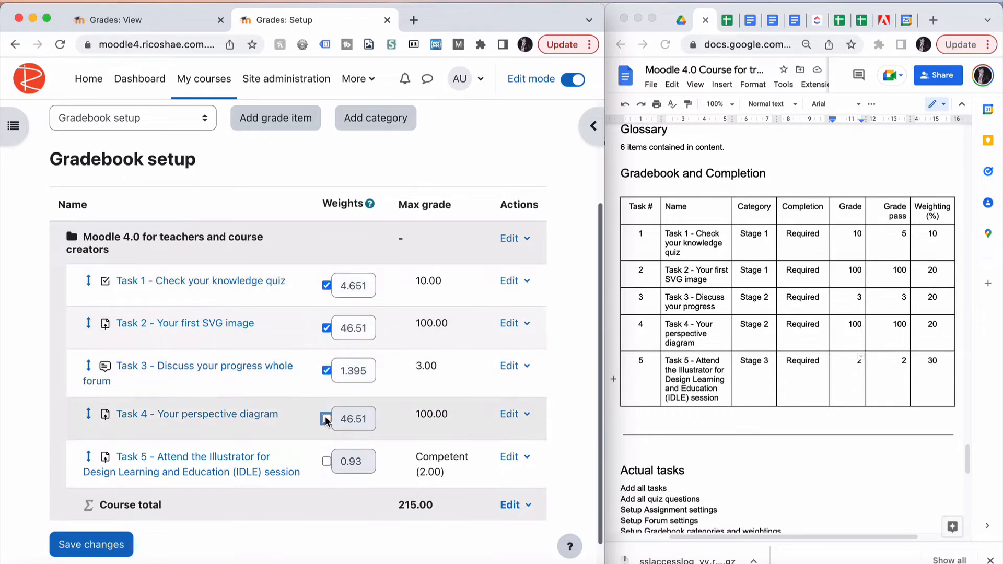
click(326, 461)
Set the weight of Task 1 - Check your knowledge quiz to 10
double_click(370, 287)
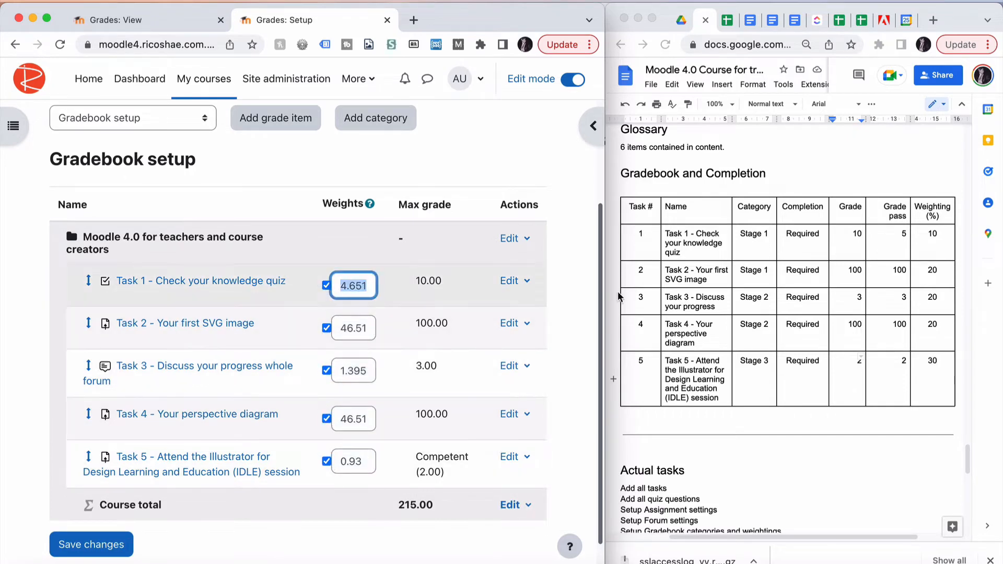
click(932, 231)
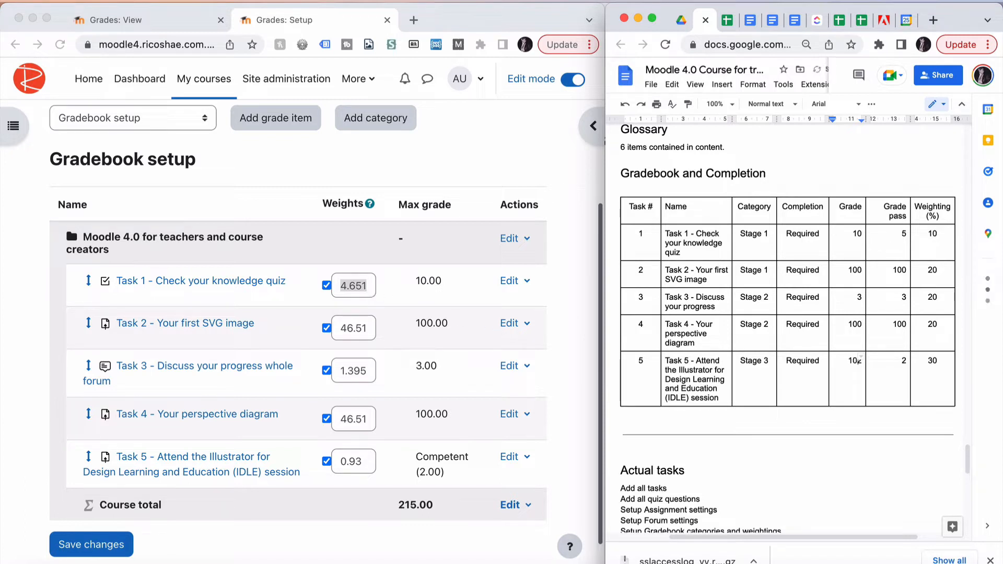
click(347, 286)
text(10)
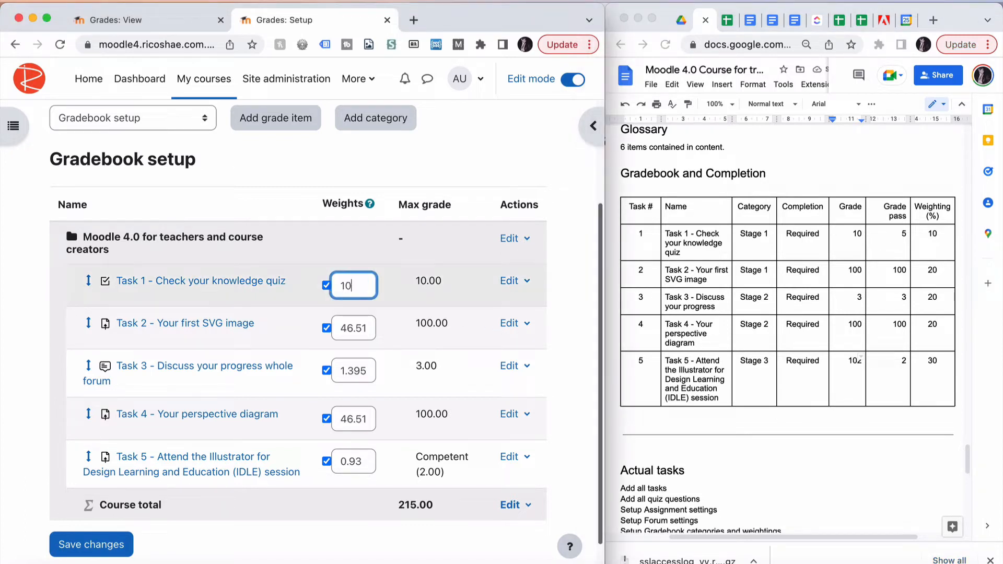
Set the weights of Task 2, Task 3 and Task 4 to 20 each
click(346, 328)
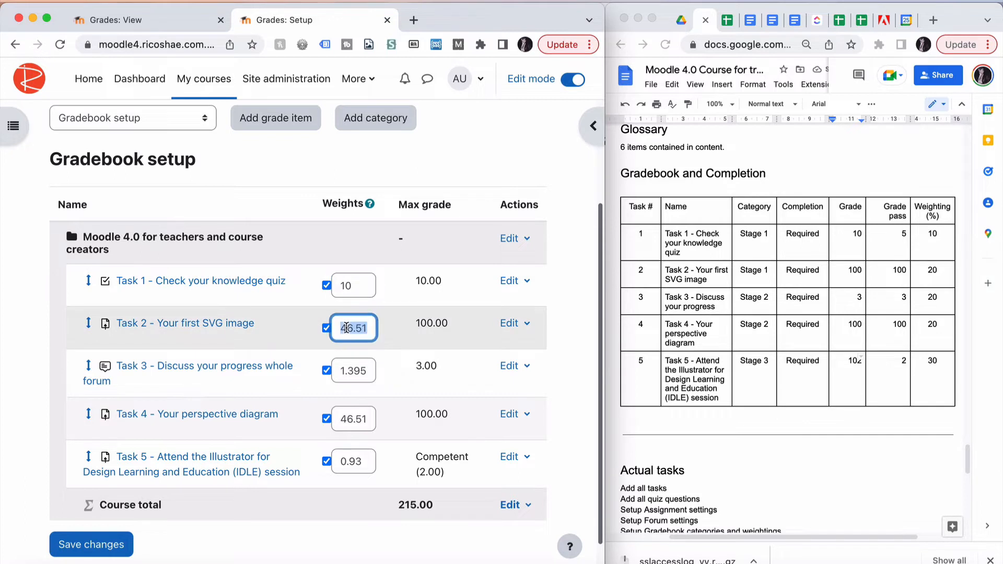
text(20)
click(347, 372)
text(20)
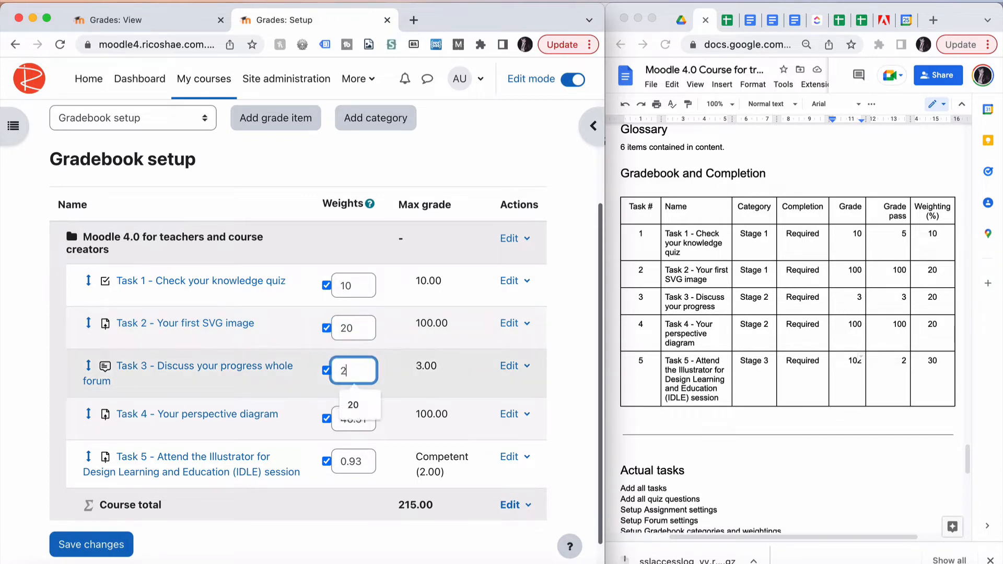
click(349, 418)
text(20)
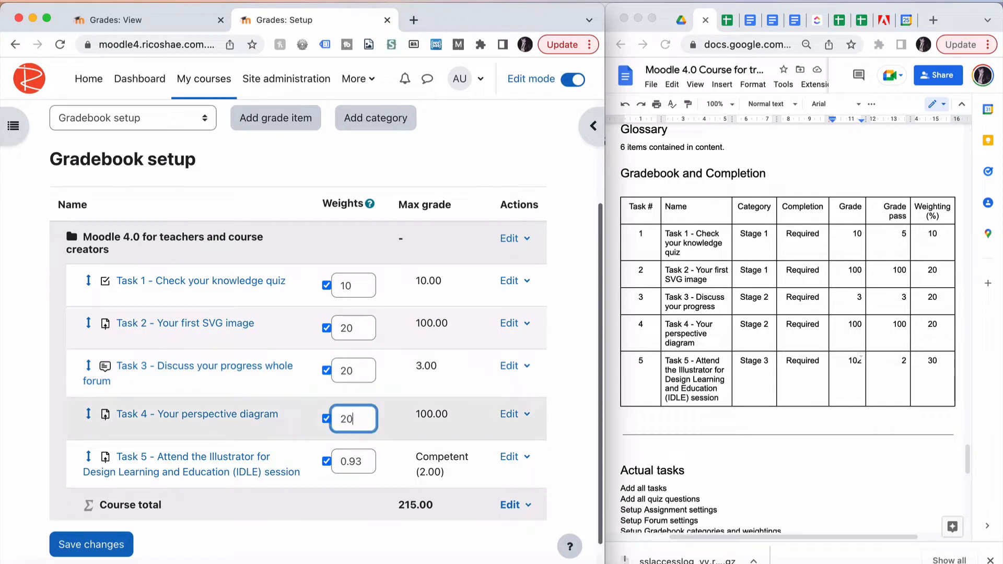
Set Task 5's weight to 30 and save the gradebook changes
click(347, 459)
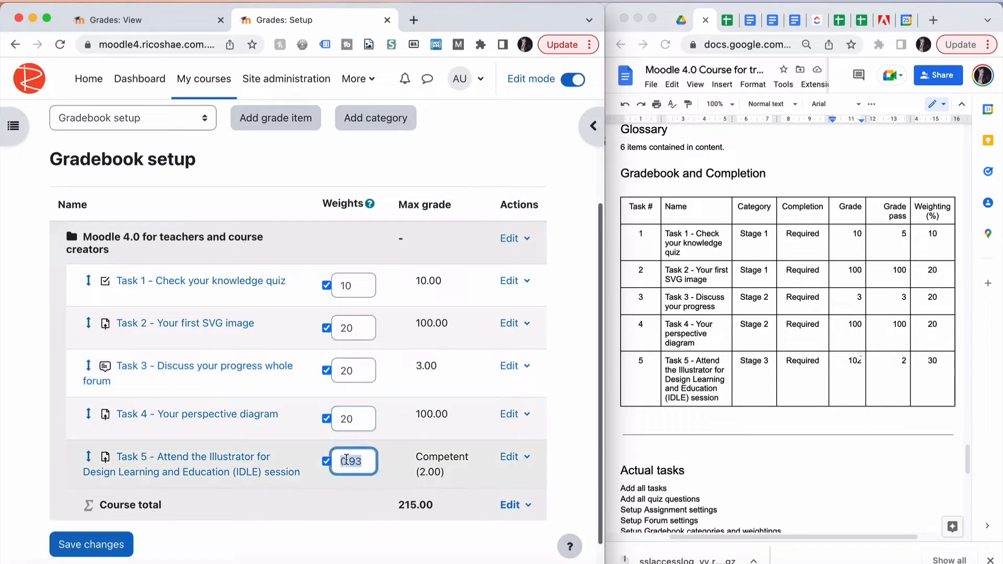
text(30)
key(Tab)
click(104, 545)
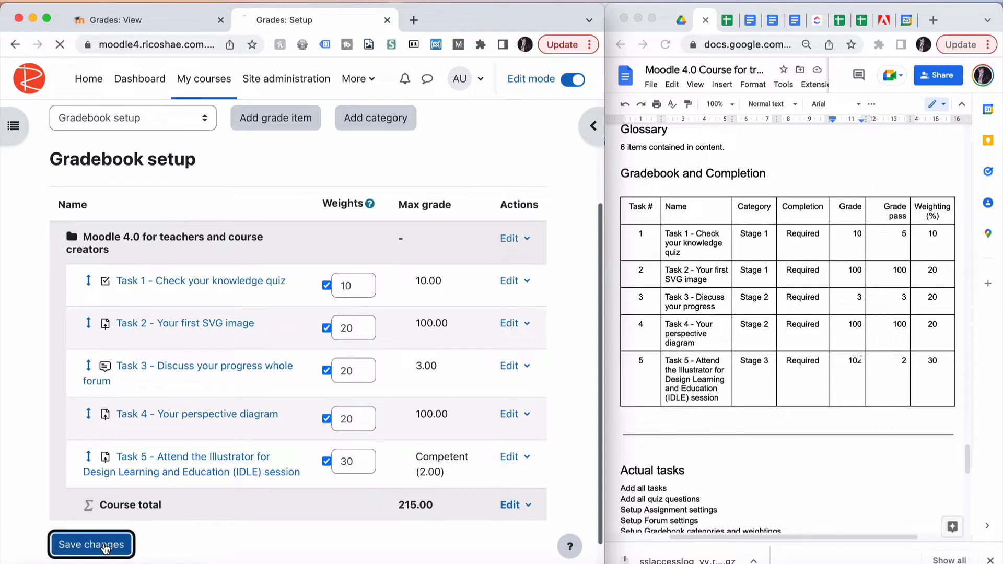
Open the user report for Stu Dent and review each task's calculated weight and contribution to the course total
scroll(318, 462, down, 4)
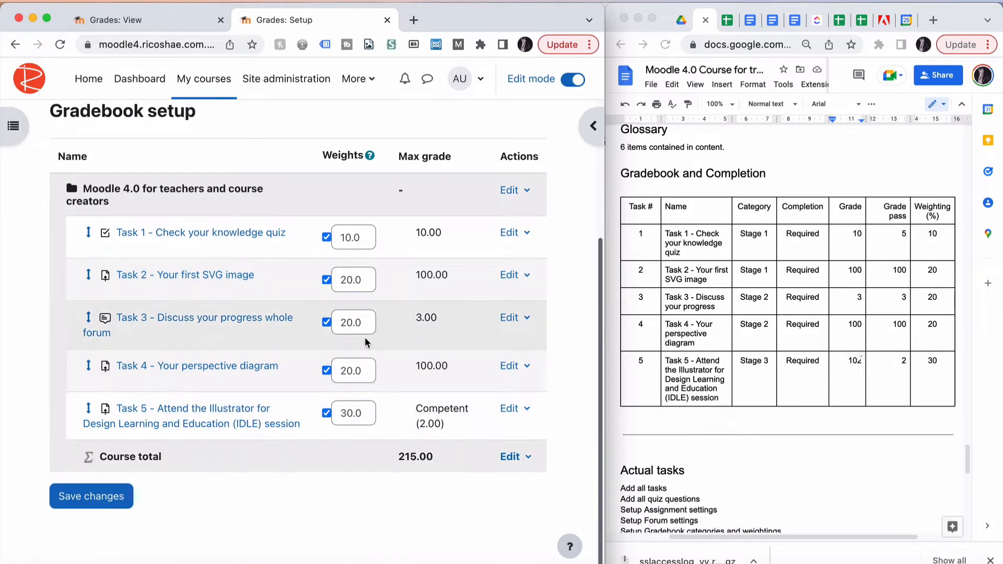
scroll(276, 267, up, 2)
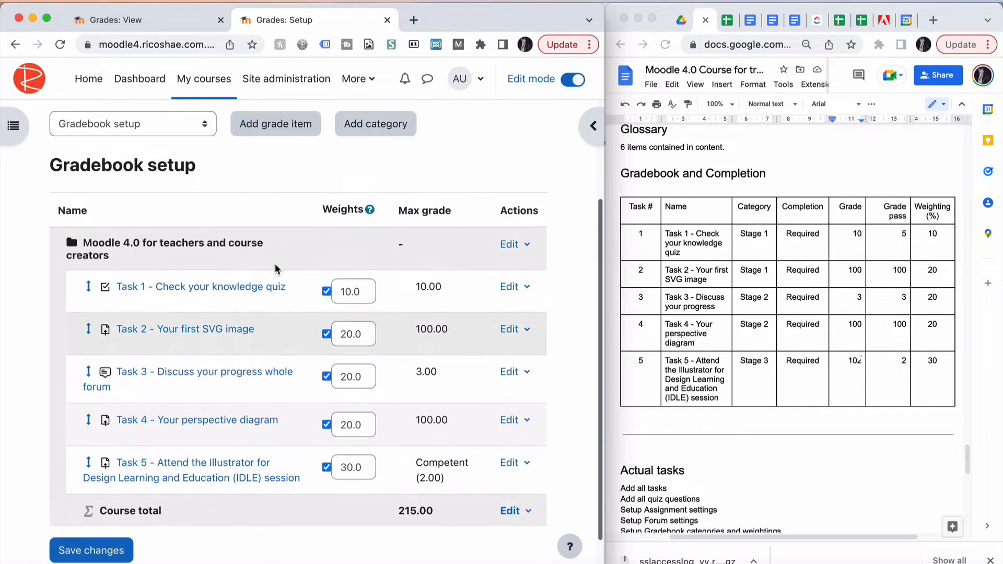
scroll(274, 263, up, 3)
click(171, 259)
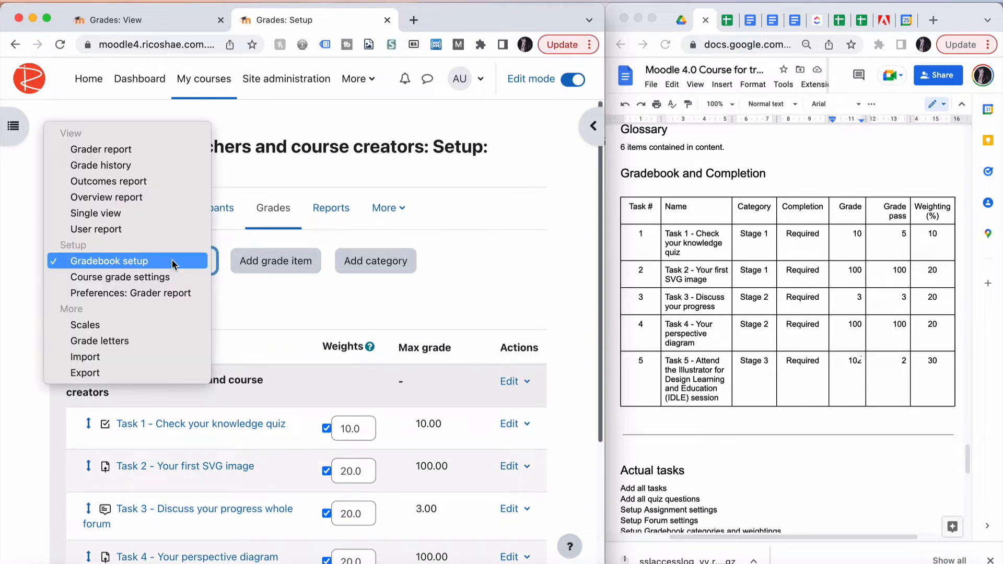
click(146, 230)
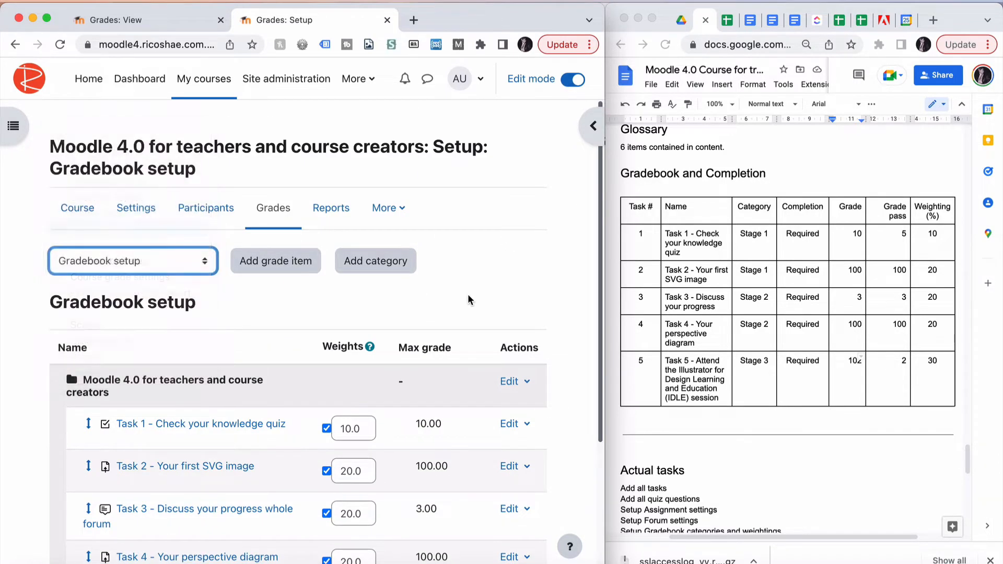
click(500, 384)
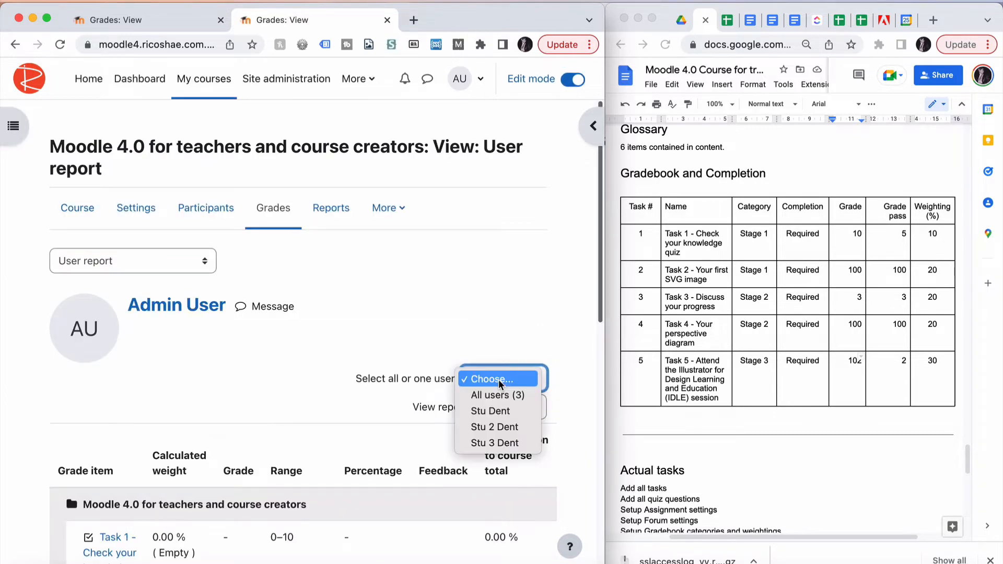
click(498, 412)
scroll(338, 375, down, 7)
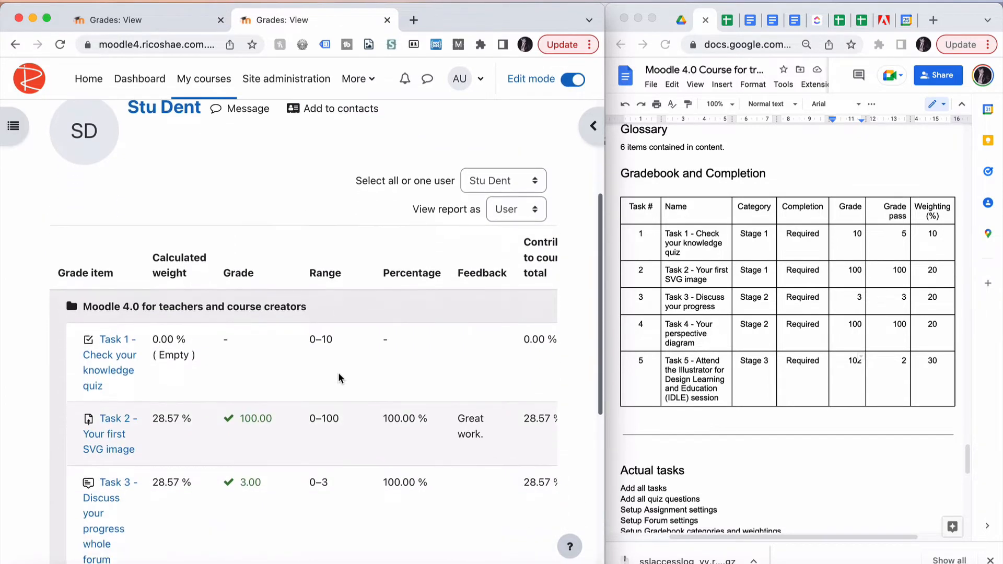
scroll(337, 372, down, 3)
scroll(338, 372, right, 2)
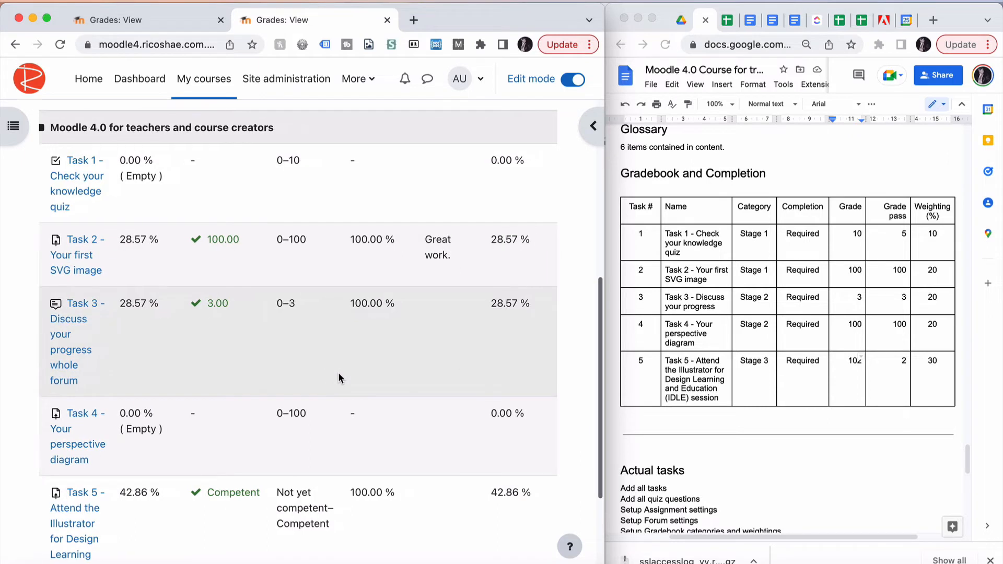
scroll(337, 372, left, 1)
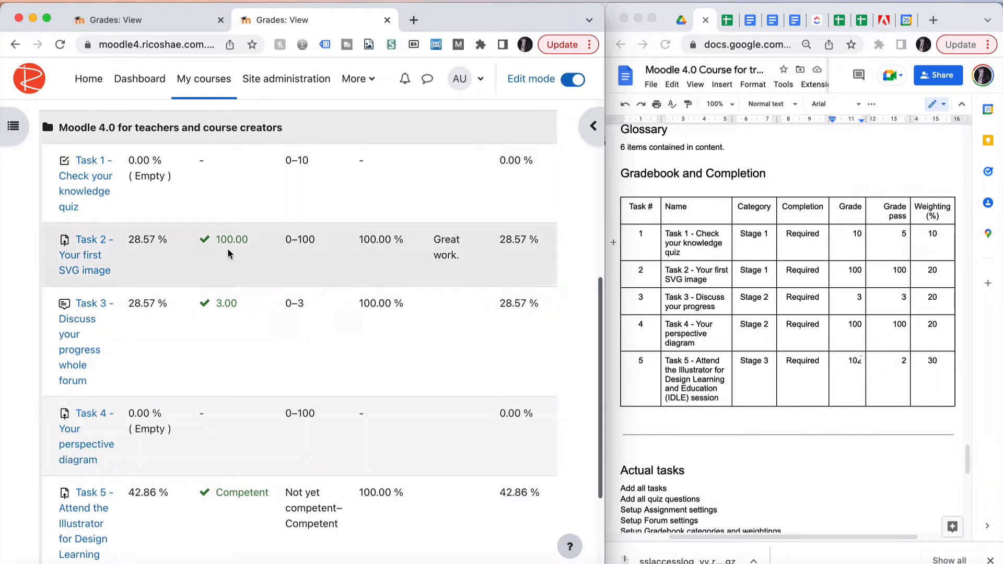
Compare the report's calculated weights and contributions with the planned weightings in the gradebook table document
click(930, 273)
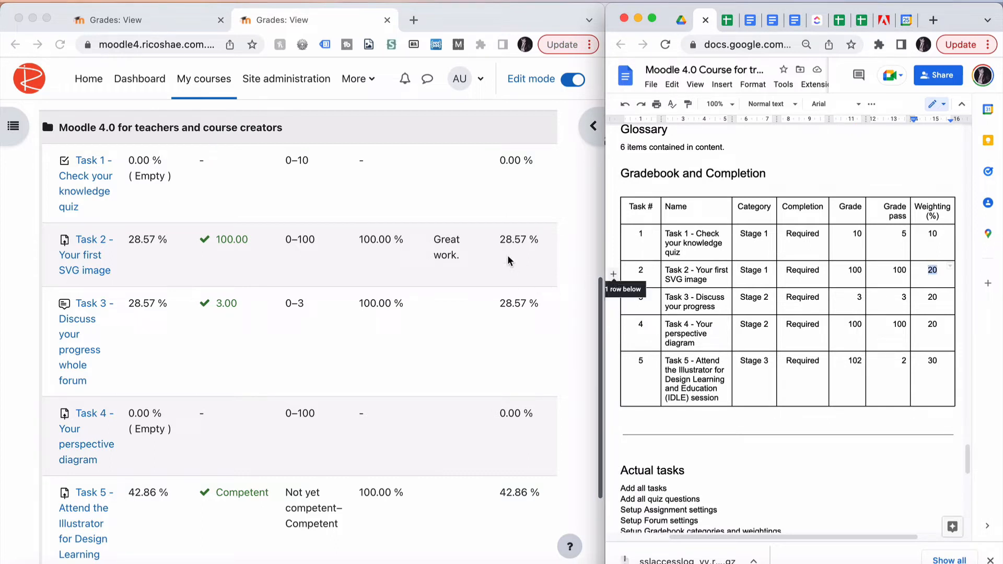
scroll(503, 252, down, 3)
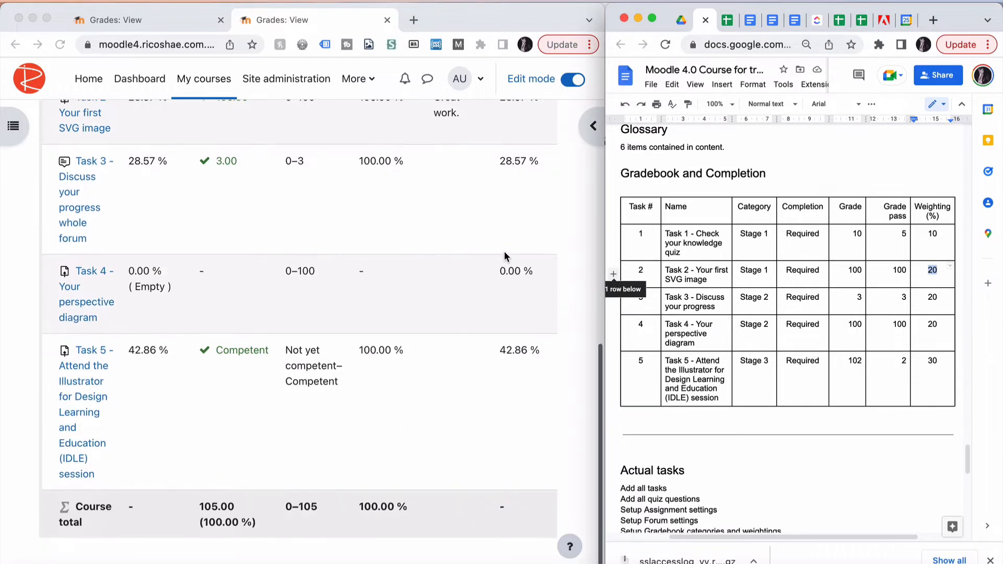
scroll(504, 252, up, 1)
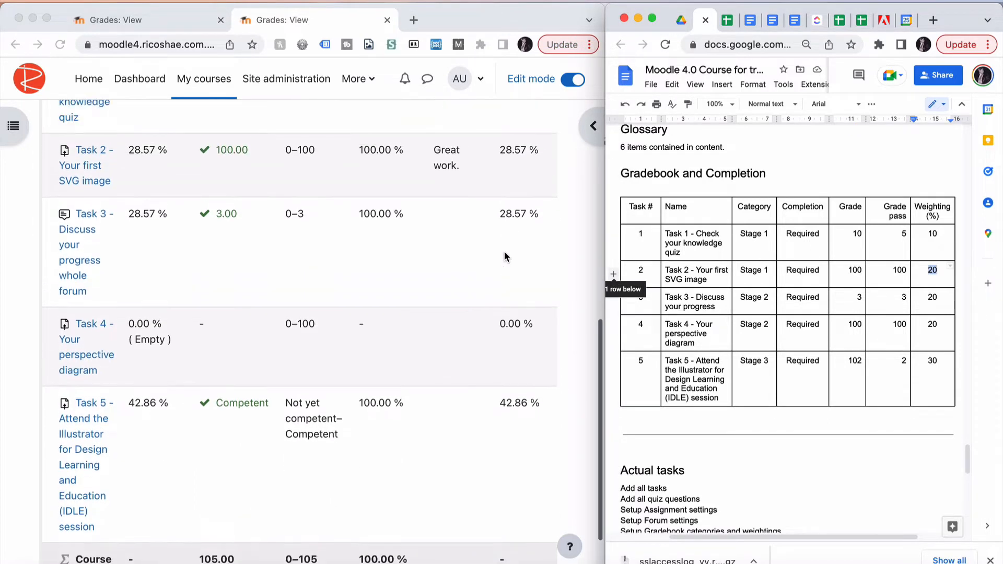
triple_click(506, 323)
scroll(505, 332, up, 1)
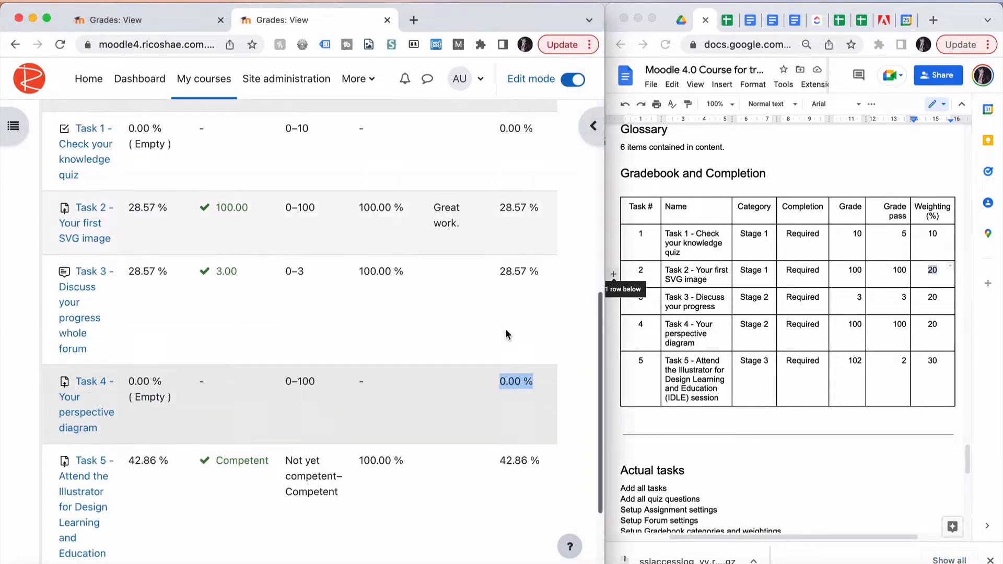
scroll(506, 334, up, 1)
scroll(506, 335, down, 3)
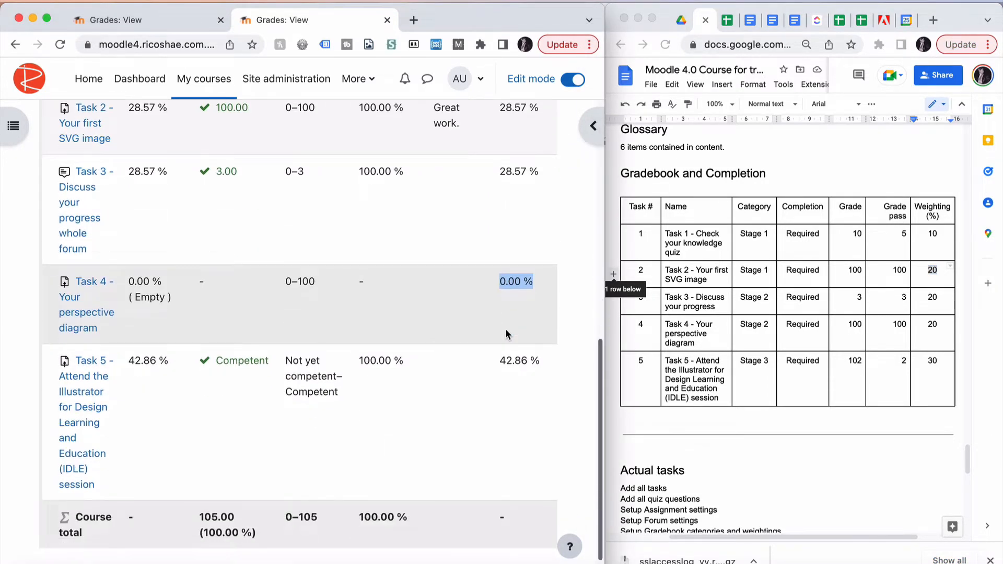
scroll(506, 313, up, 3)
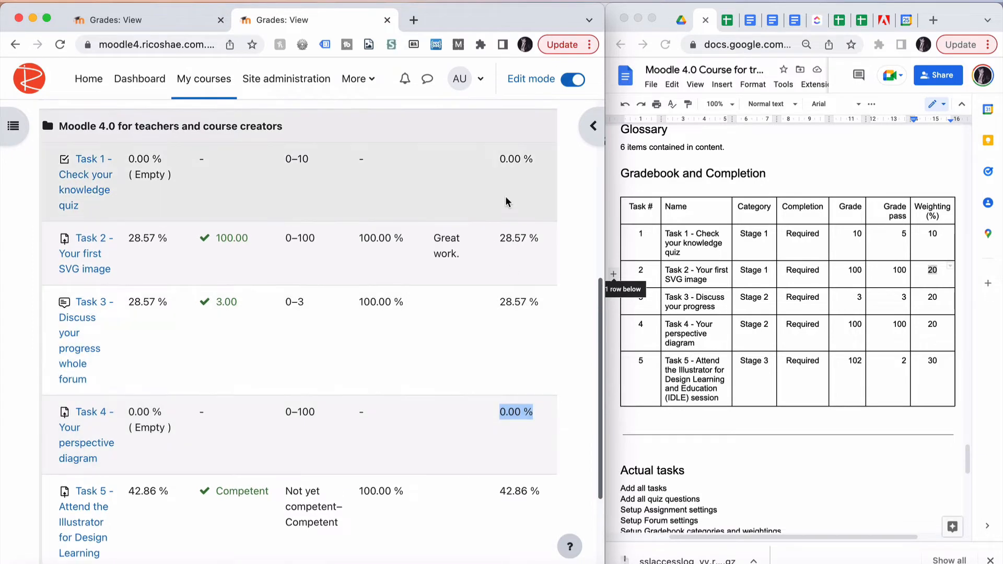
scroll(505, 201, up, 7)
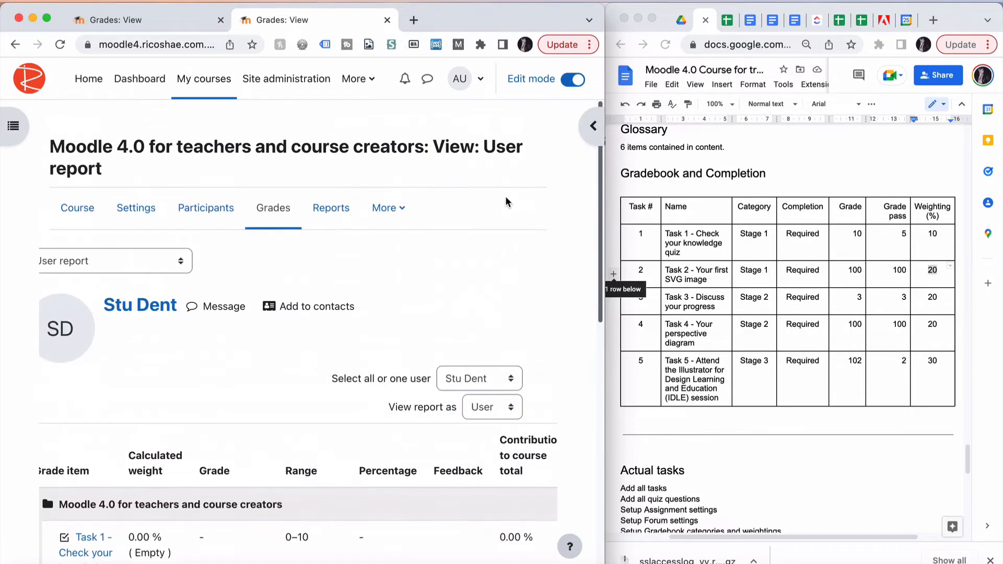
Edit the course grade category's settings to turn off Exclude empty grades and save
click(144, 262)
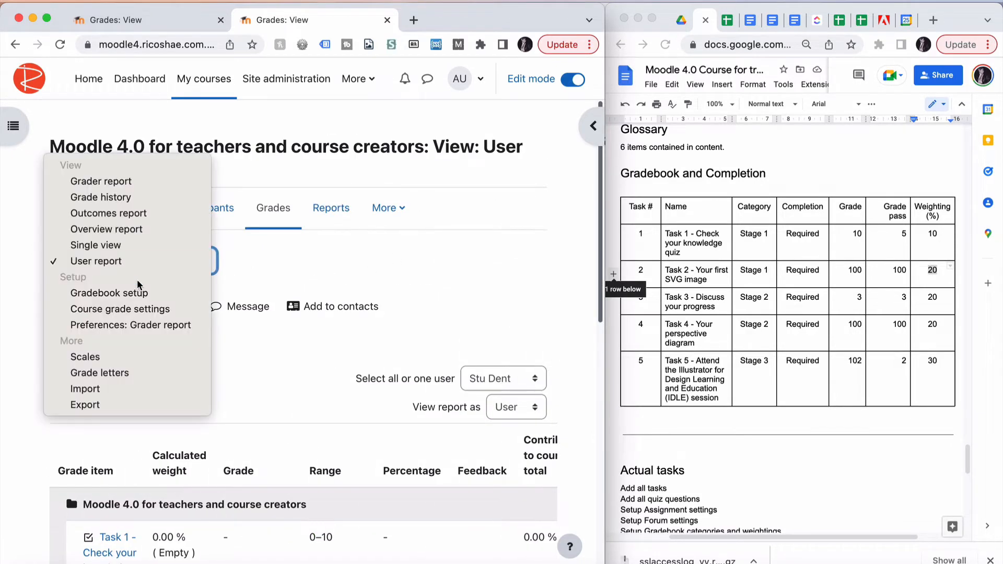
click(136, 294)
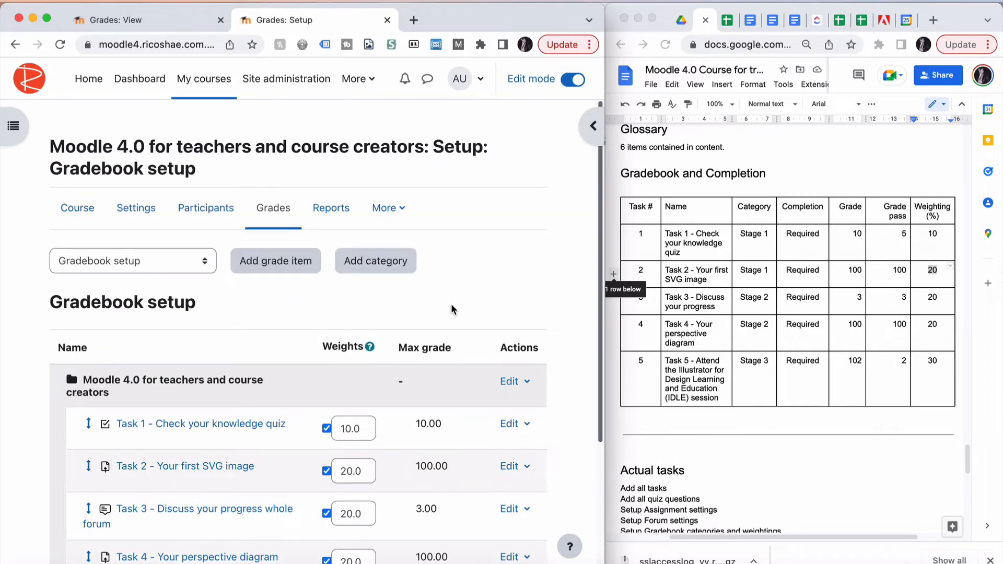
scroll(452, 308, down, 2)
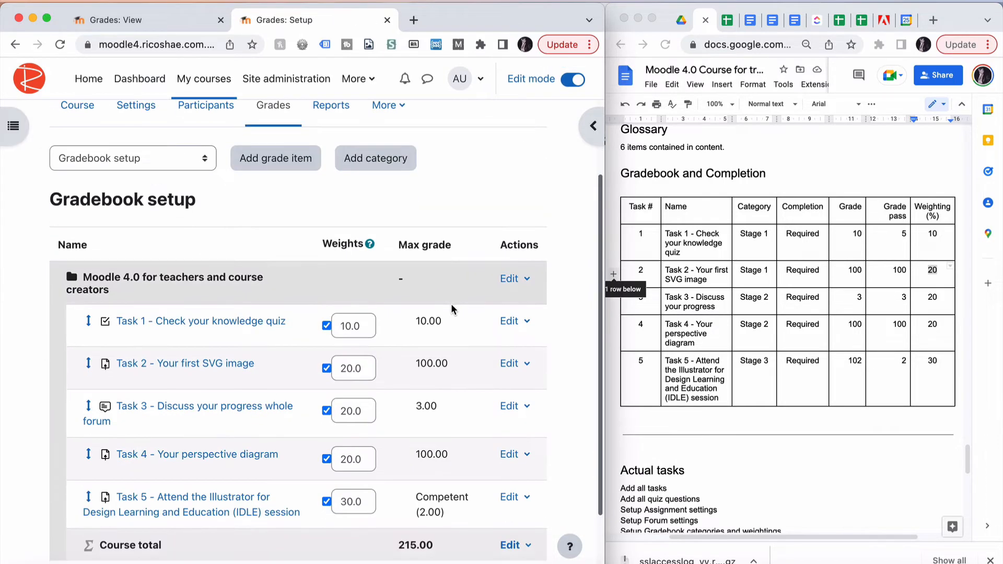
click(528, 282)
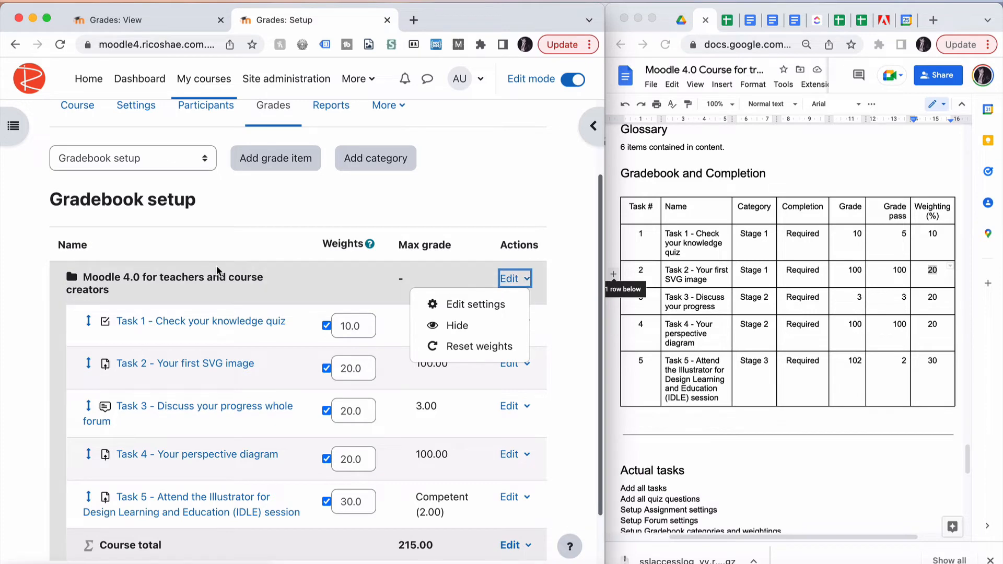
click(470, 304)
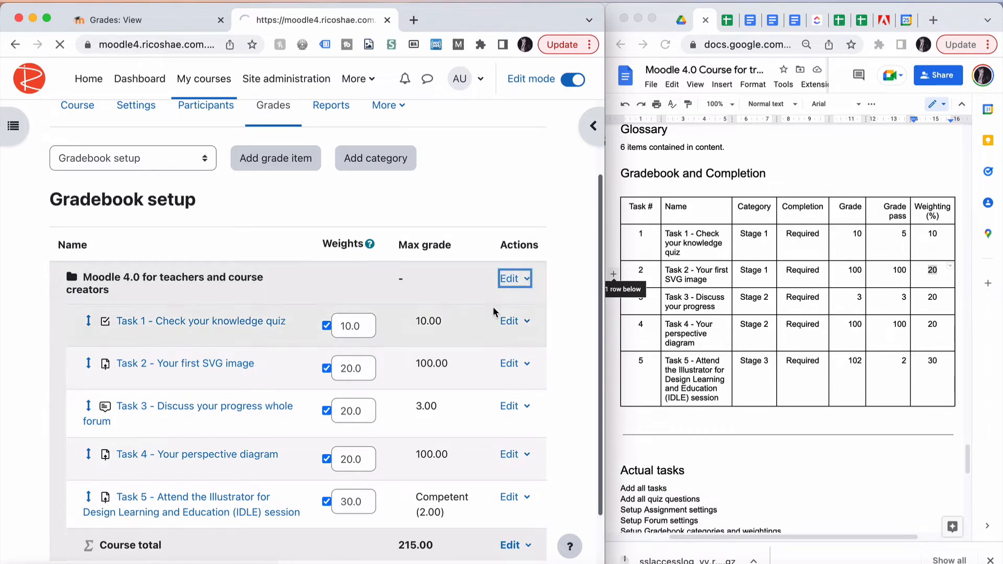
click(63, 429)
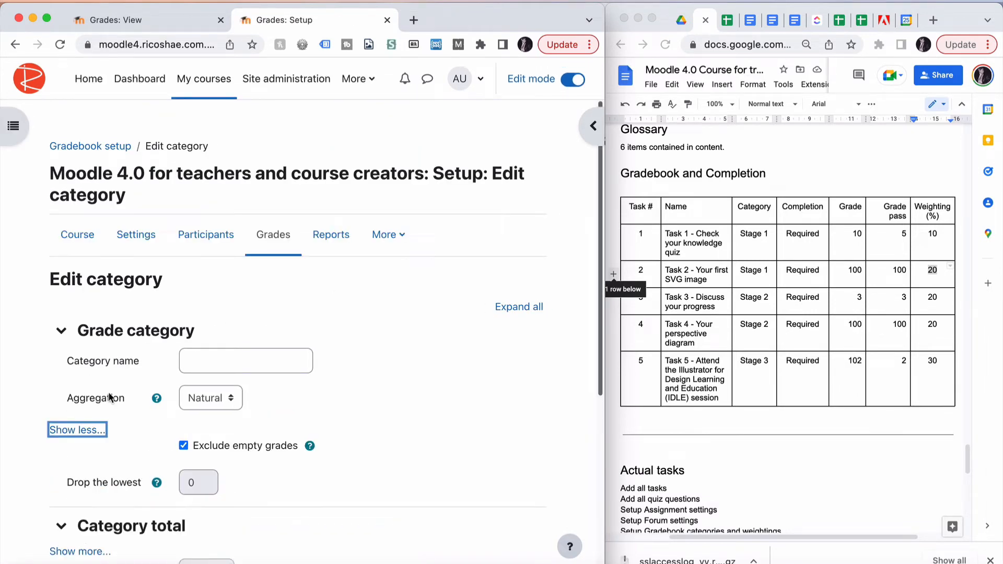
scroll(110, 398, down, 3)
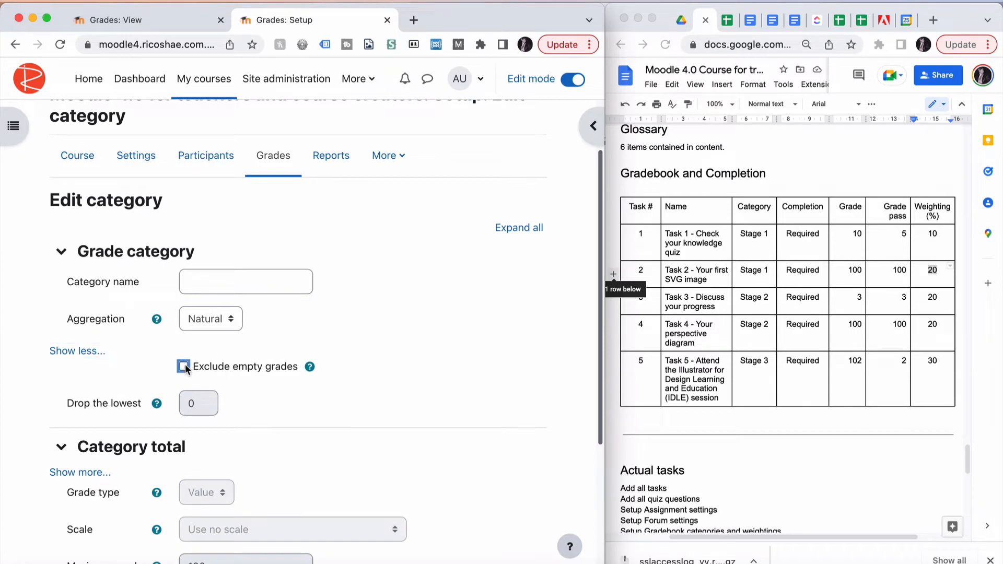
click(184, 366)
scroll(142, 366, down, 5)
click(220, 494)
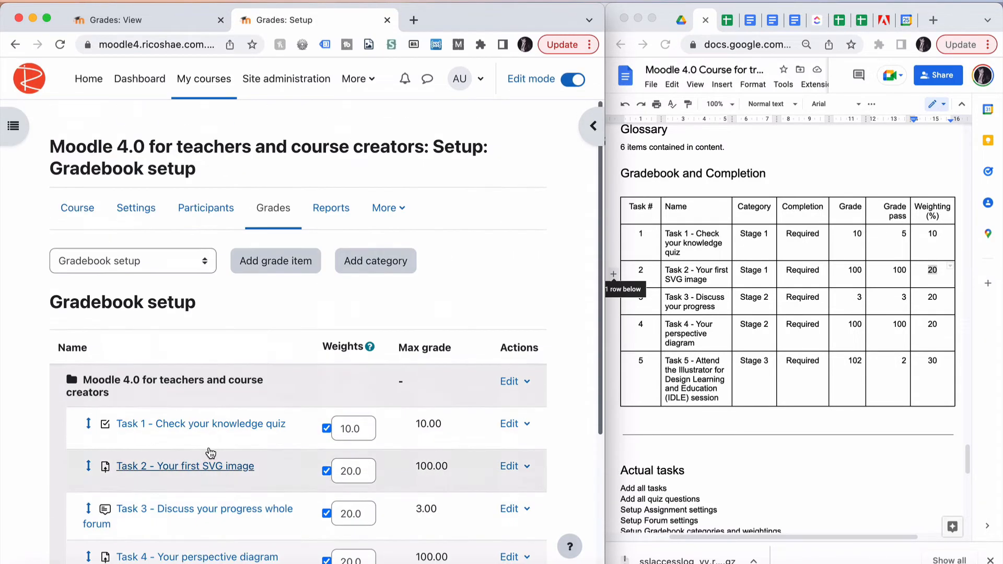
Reopen Stu Dent's user report and review the recalculated weights, contributions and course total
click(129, 264)
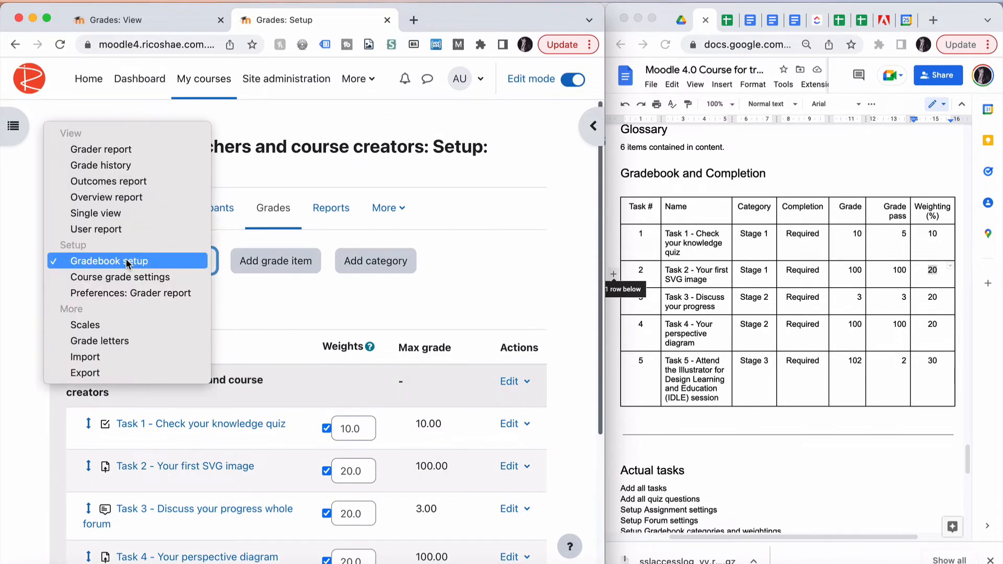
click(127, 229)
click(490, 381)
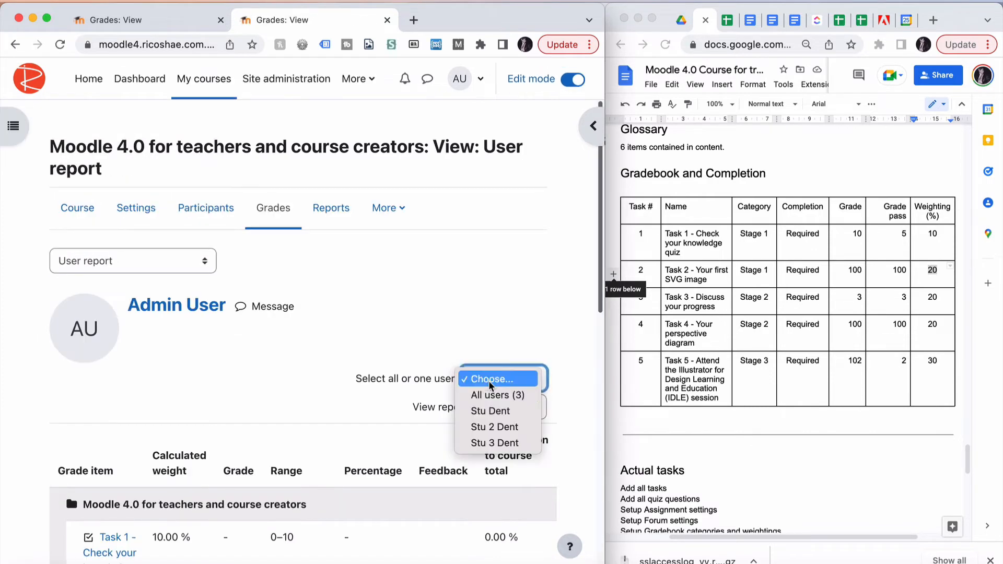
click(490, 411)
scroll(343, 389, down, 2)
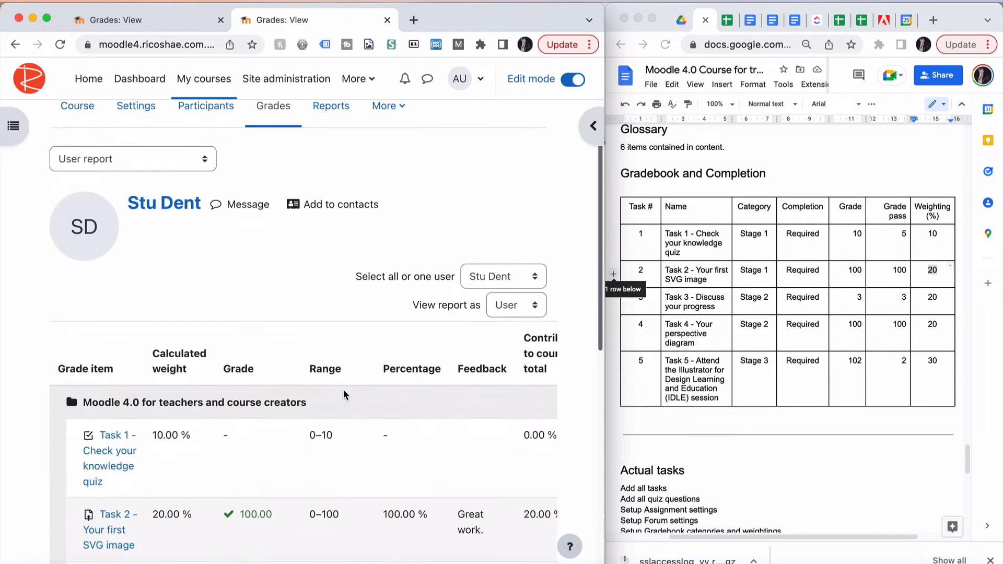
scroll(343, 389, down, 4)
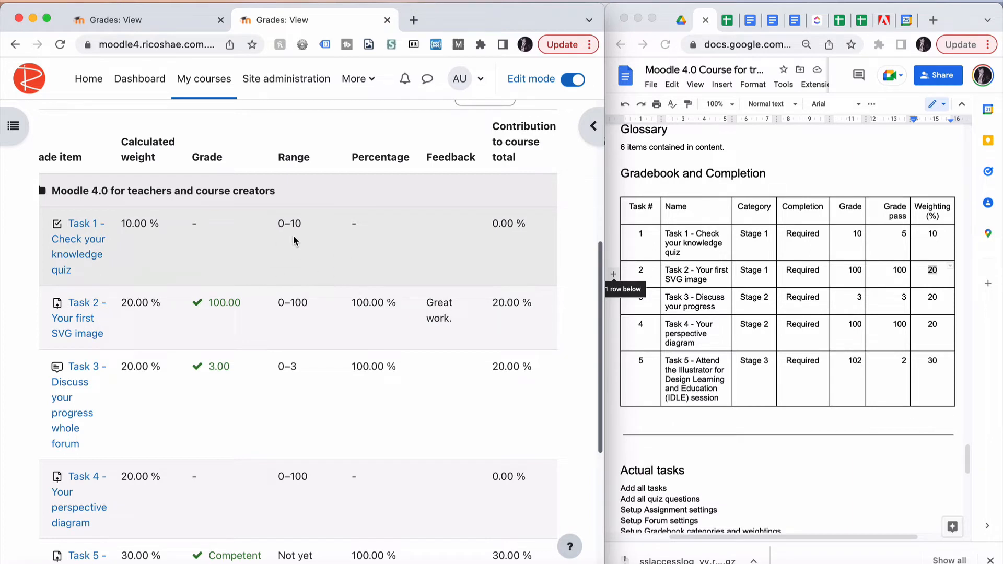
scroll(293, 235, down, 2)
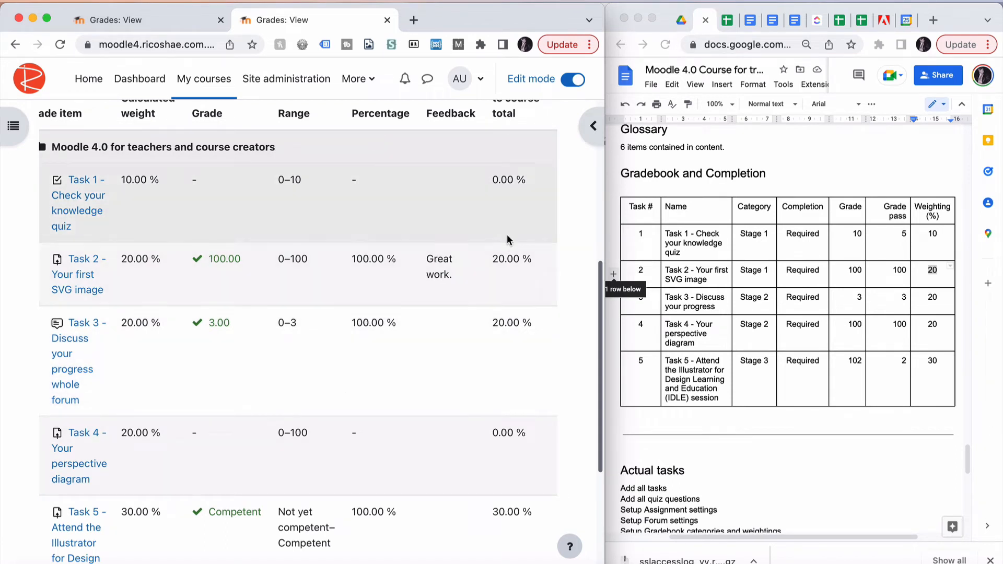
scroll(518, 261, up, 2)
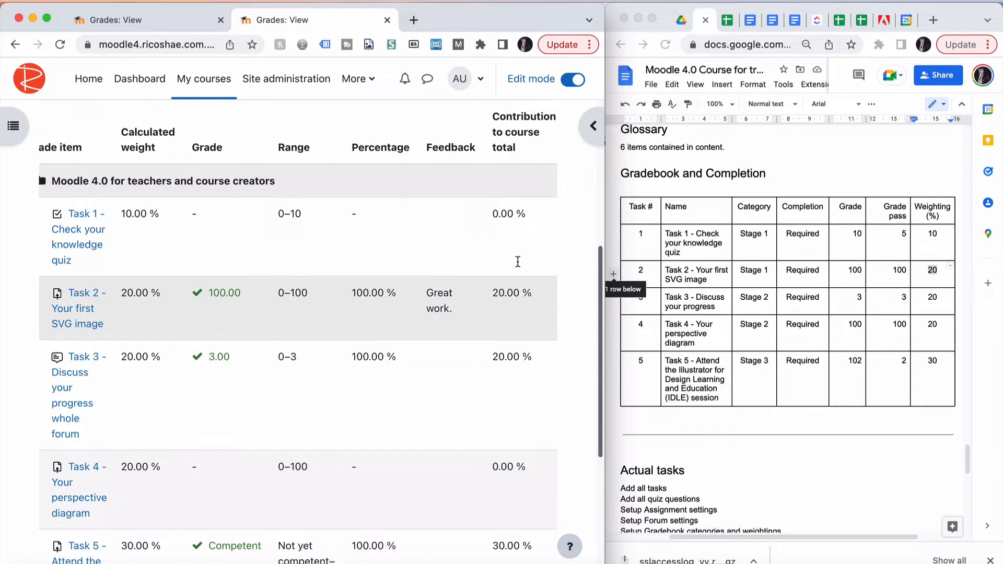
scroll(517, 261, down, 5)
scroll(517, 266, down, 3)
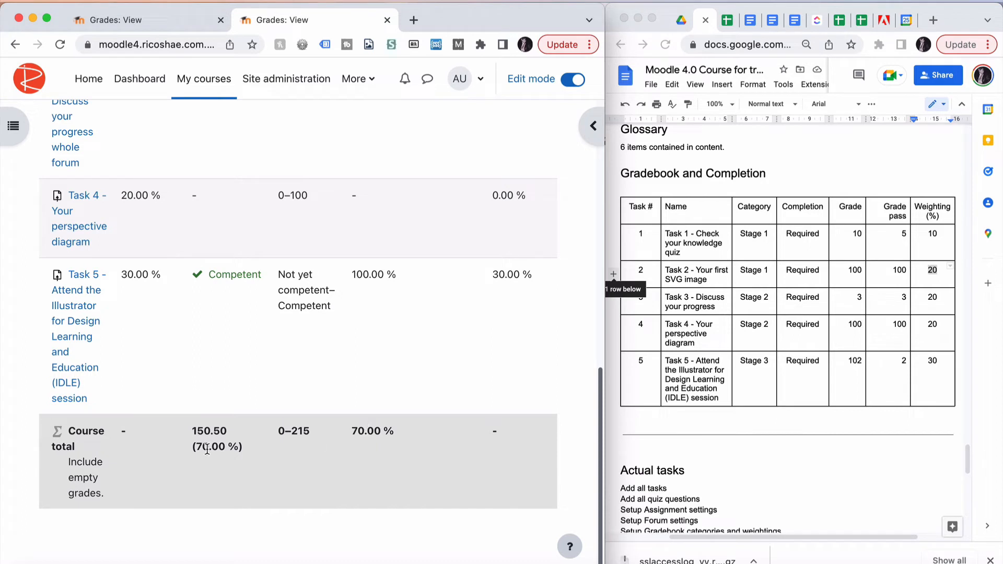
scroll(454, 342, up, 5)
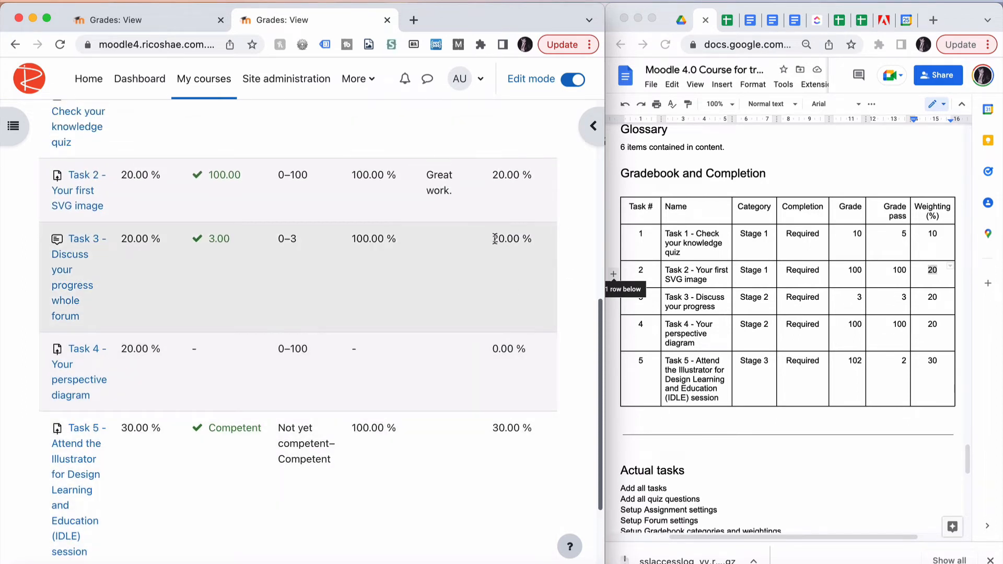
scroll(506, 185, up, 3)
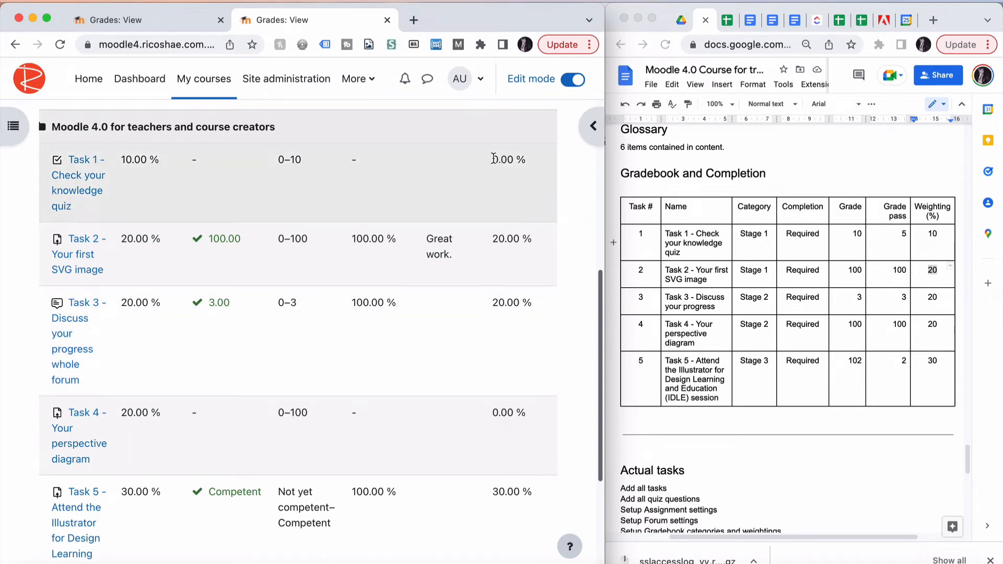
drag(491, 159, 516, 158)
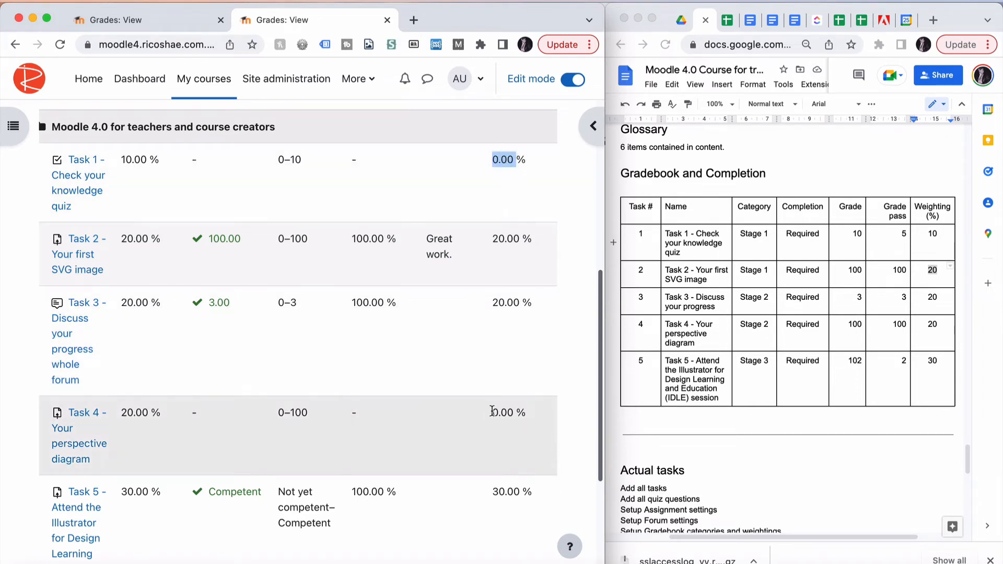
drag(490, 412, 525, 412)
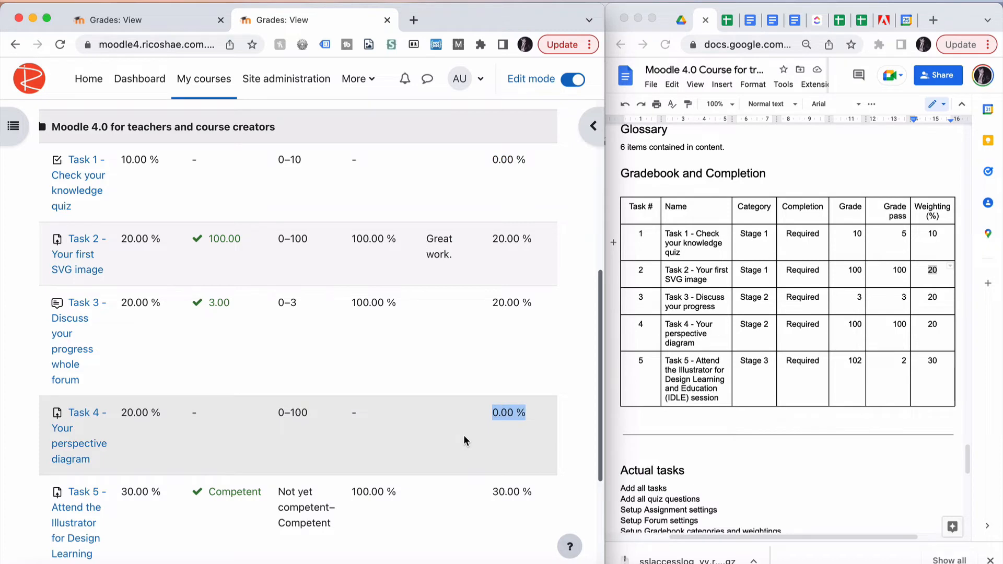
scroll(464, 436, up, 2)
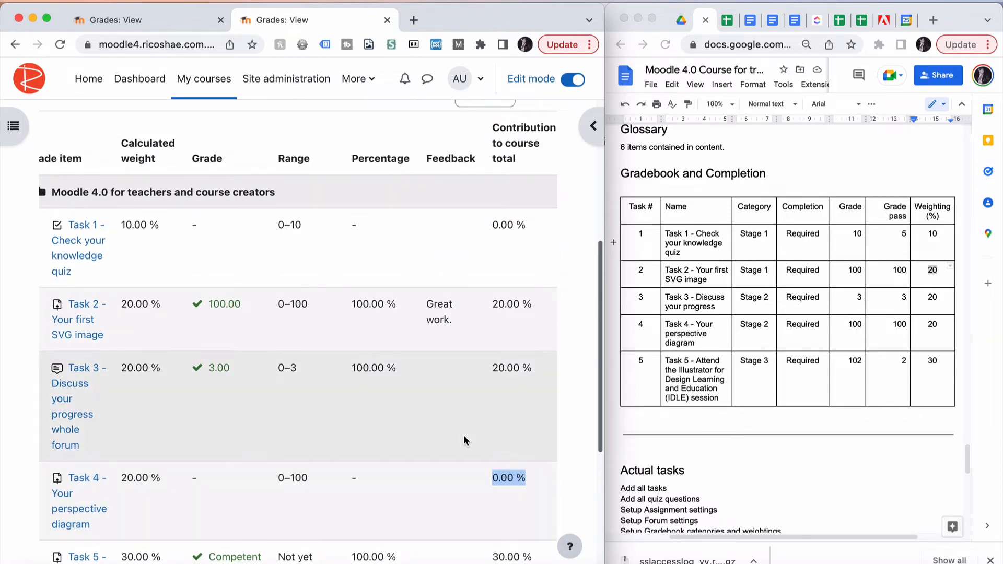
Open the course grade settings and set the grade display type to Real (percentage)
scroll(463, 440, up, 5)
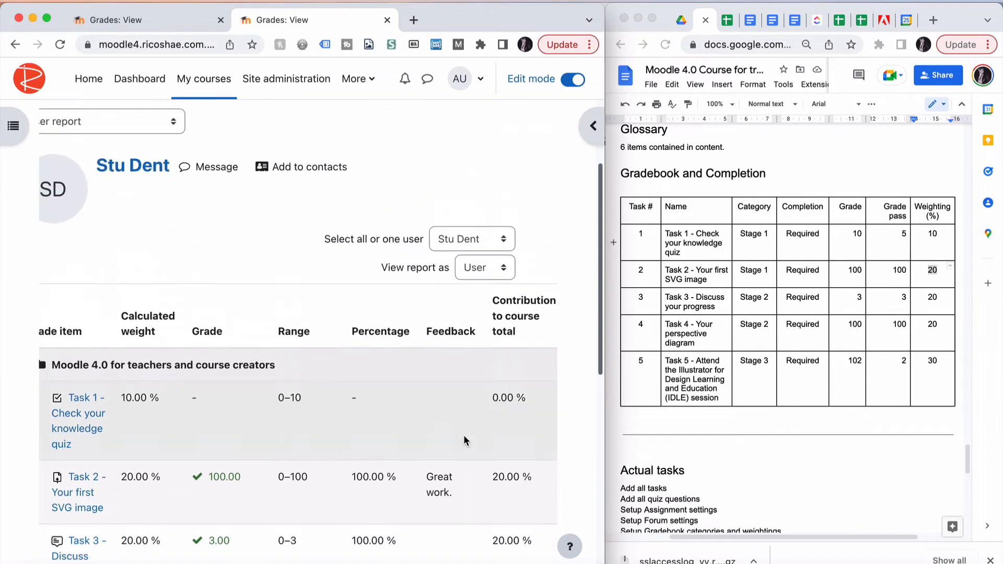
scroll(463, 440, down, 5)
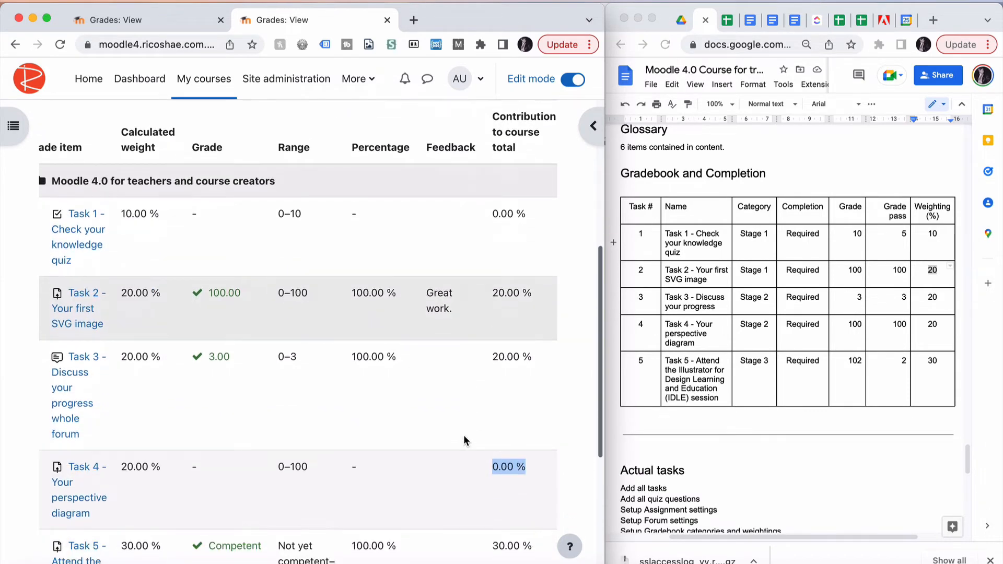
scroll(463, 439, down, 1)
scroll(446, 345, up, 2)
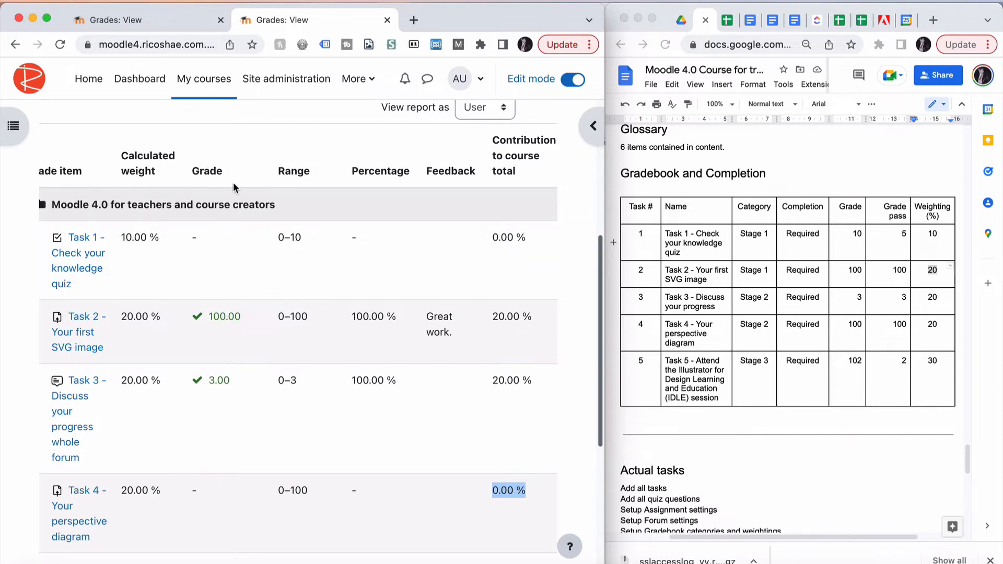
scroll(202, 231, up, 5)
scroll(138, 233, left, 1)
click(139, 232)
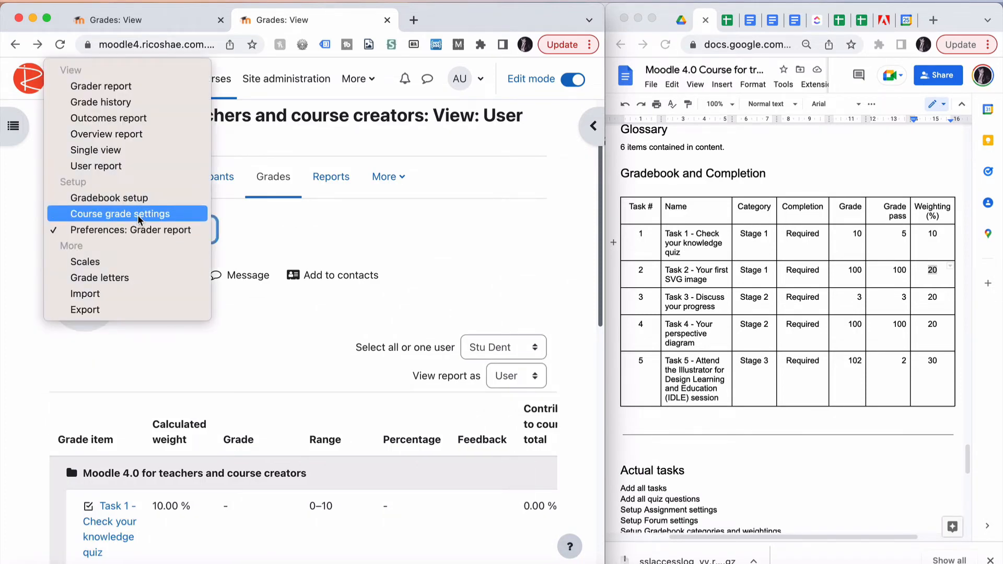
click(138, 215)
scroll(368, 260, down, 3)
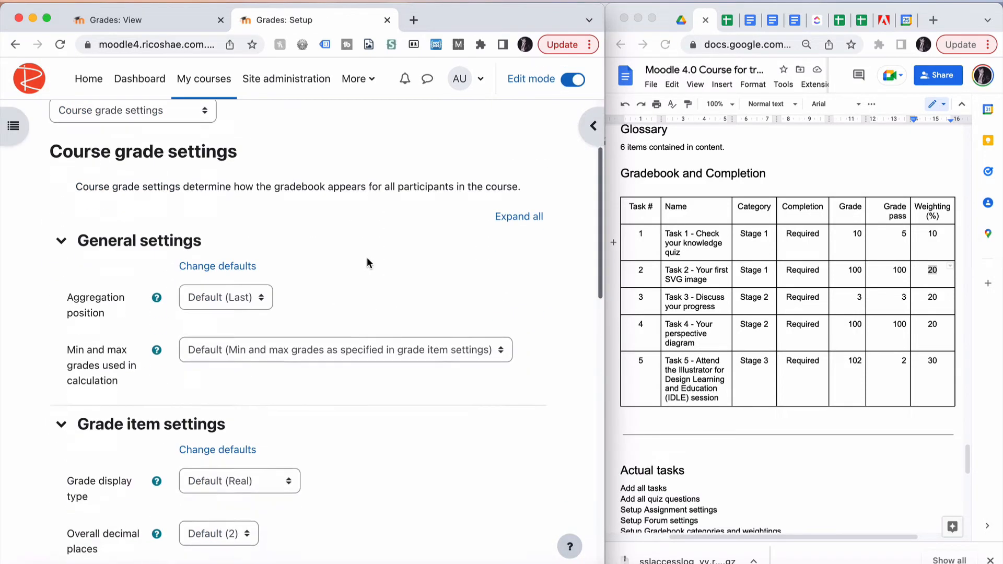
scroll(367, 261, down, 5)
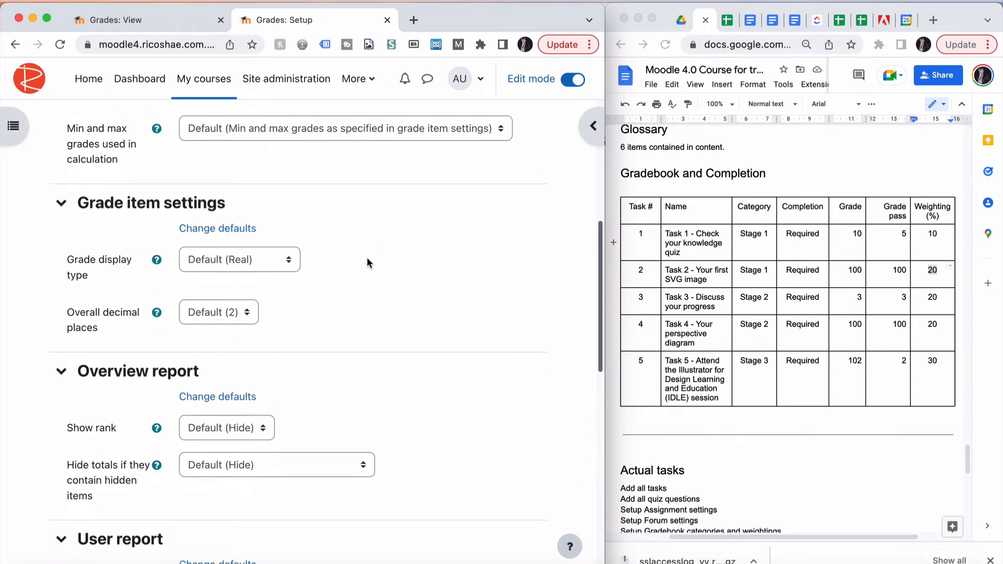
scroll(367, 257, down, 2)
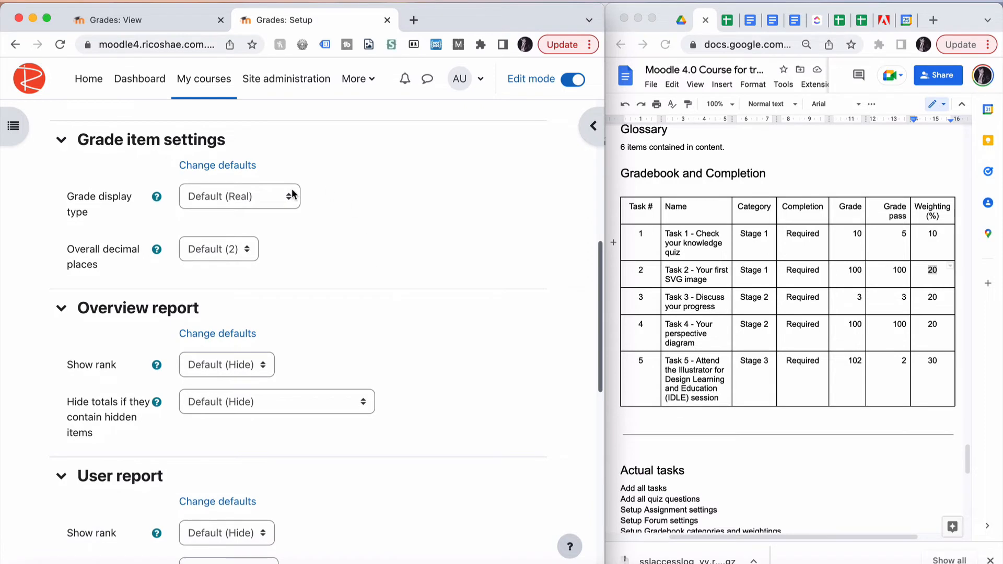
click(235, 198)
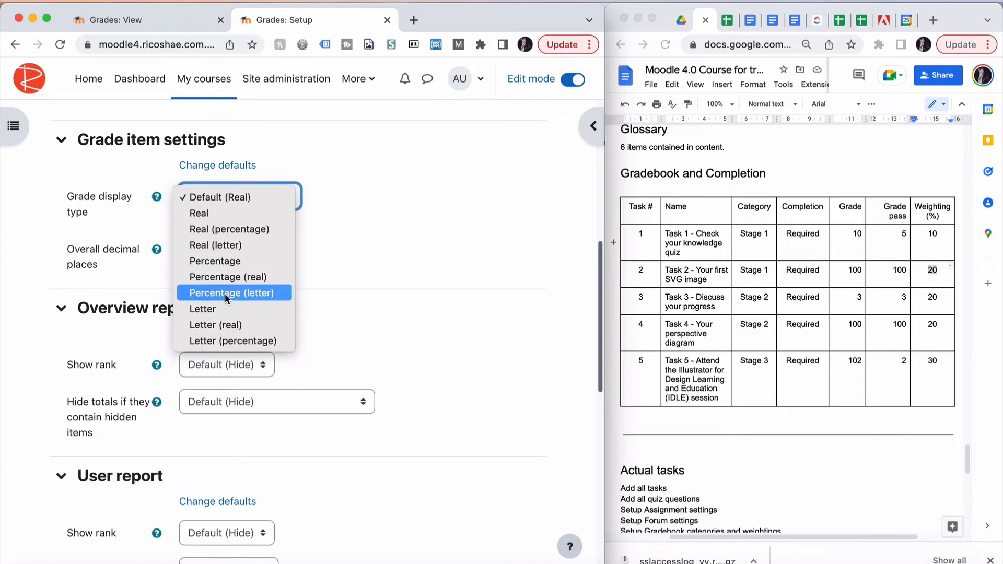
click(242, 231)
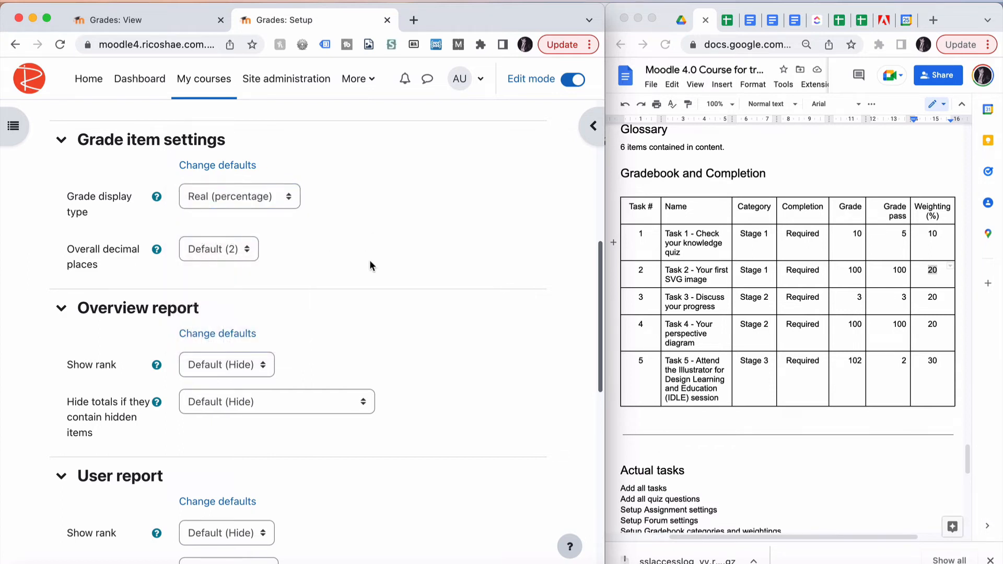
Set the overall decimal places to 0
click(246, 253)
click(216, 264)
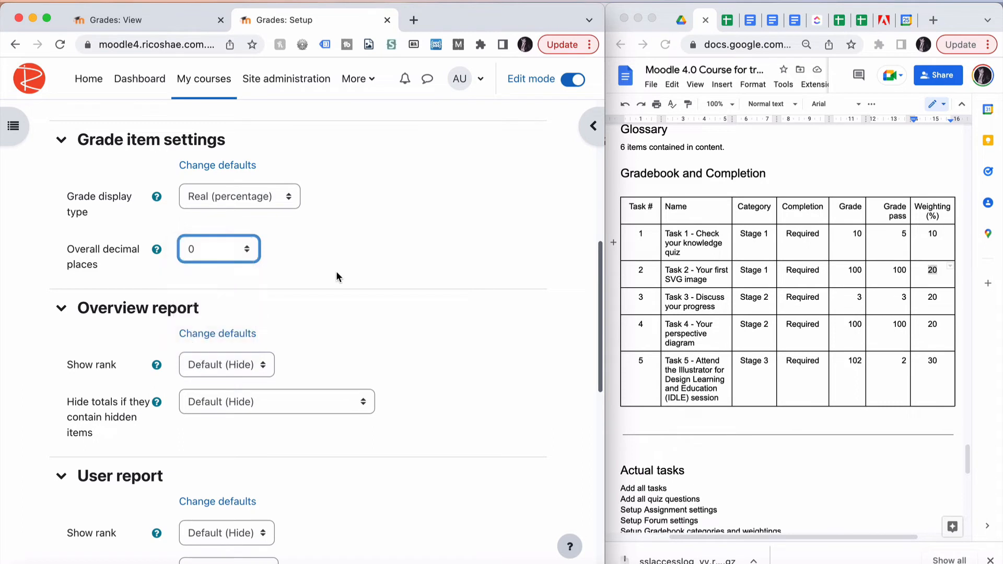
scroll(337, 276, down, 3)
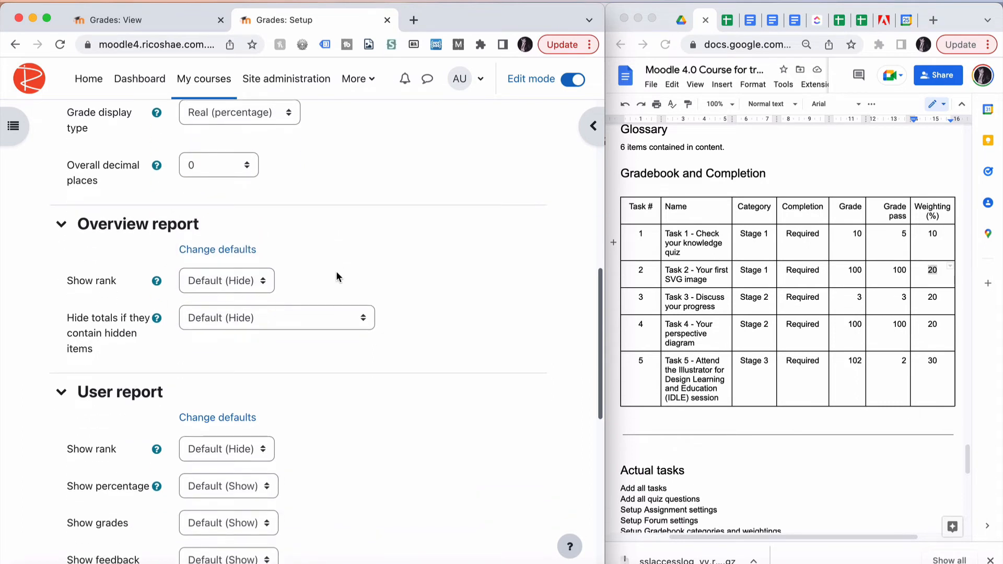
scroll(331, 277, down, 10)
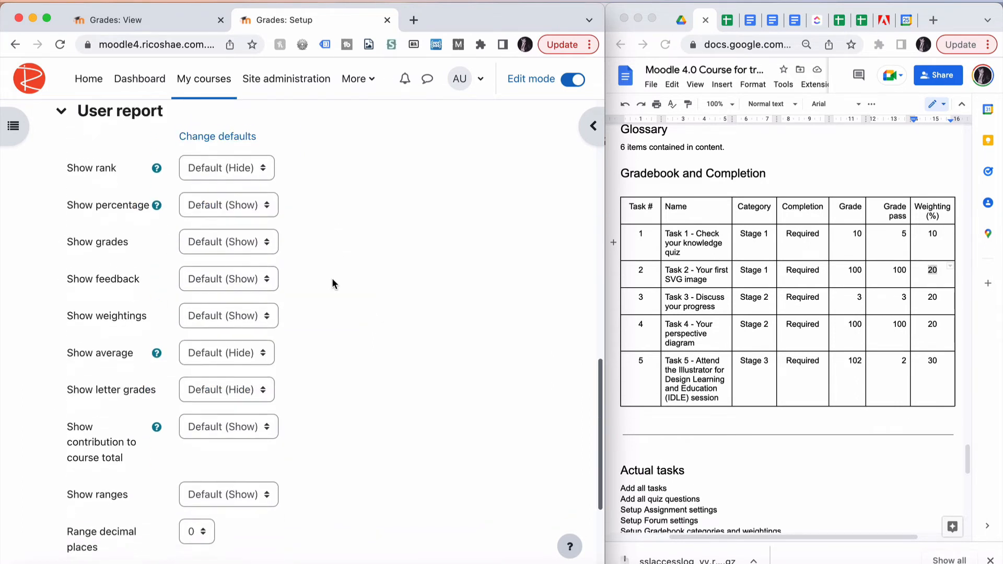
scroll(332, 279, up, 1)
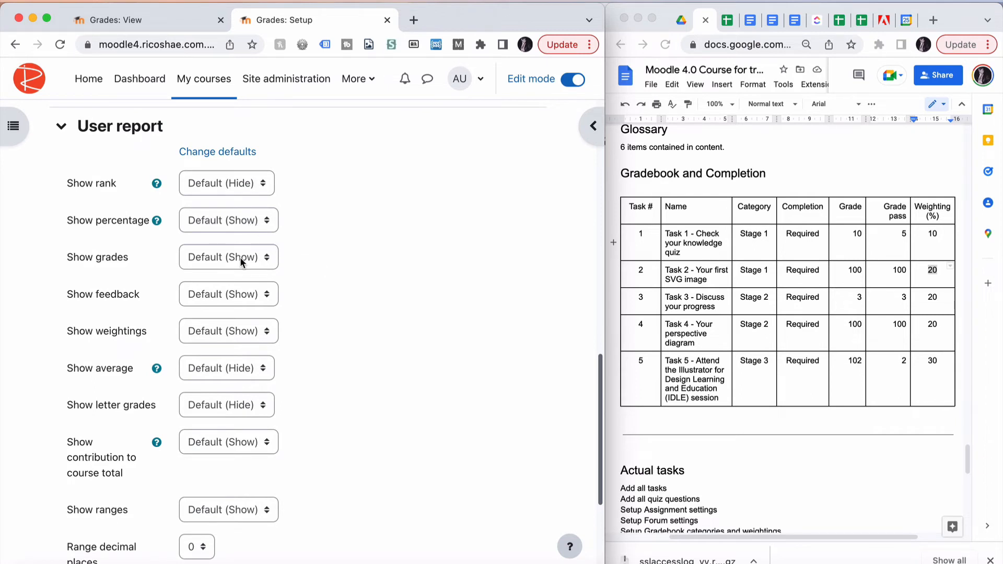
Set the user report's Show weightings option to Hide
click(251, 331)
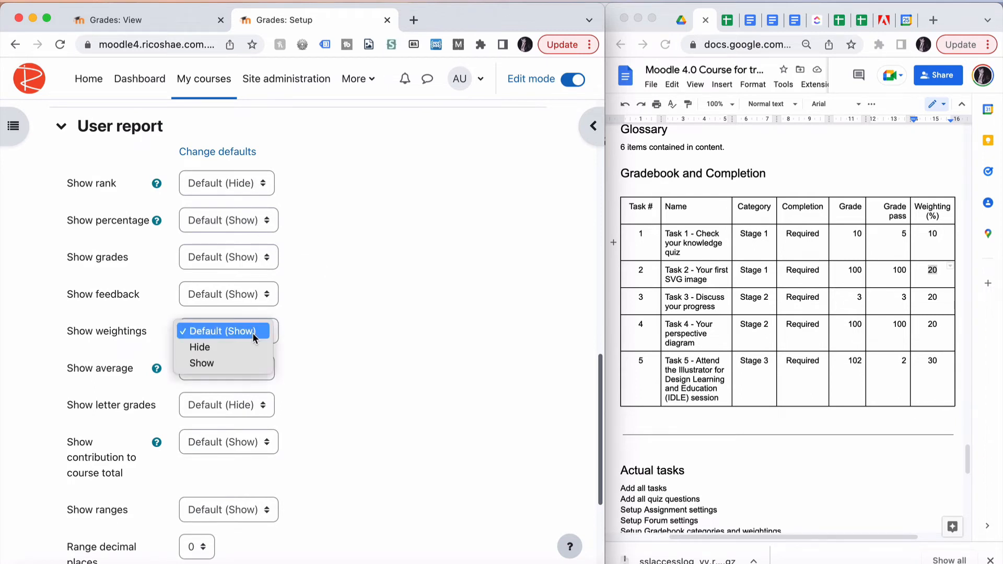
click(243, 348)
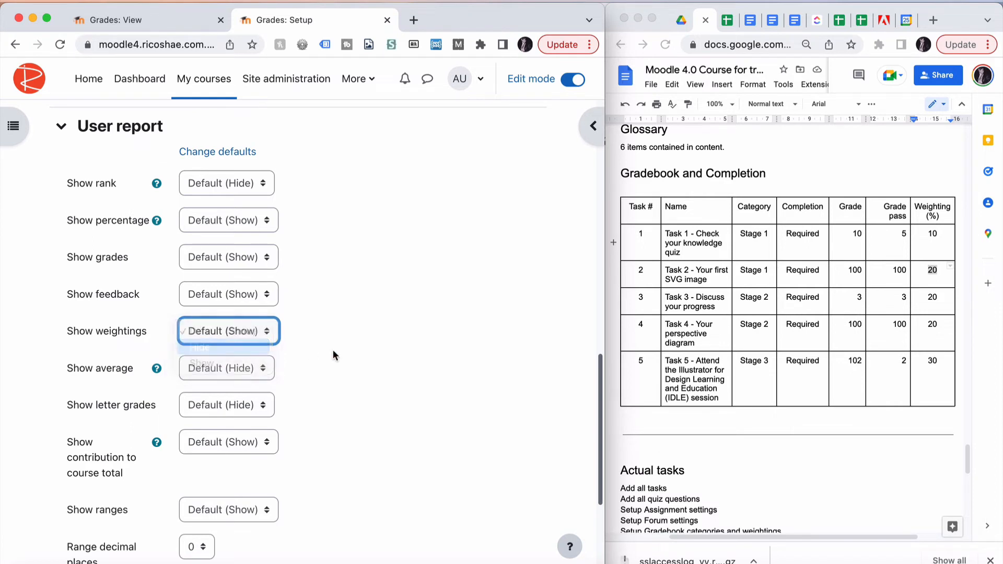
scroll(330, 350, down, 2)
scroll(330, 348, down, 1)
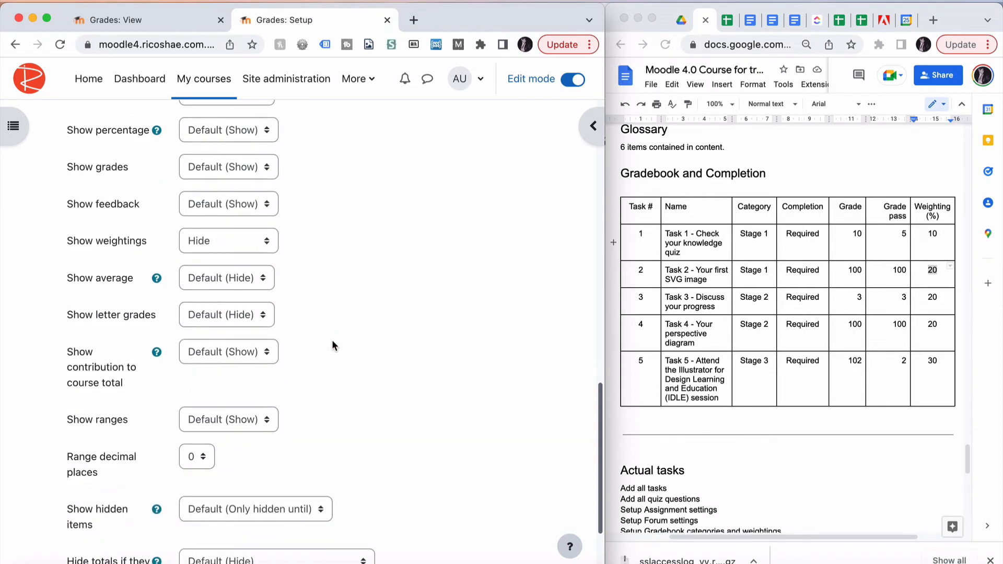
scroll(331, 341, down, 1)
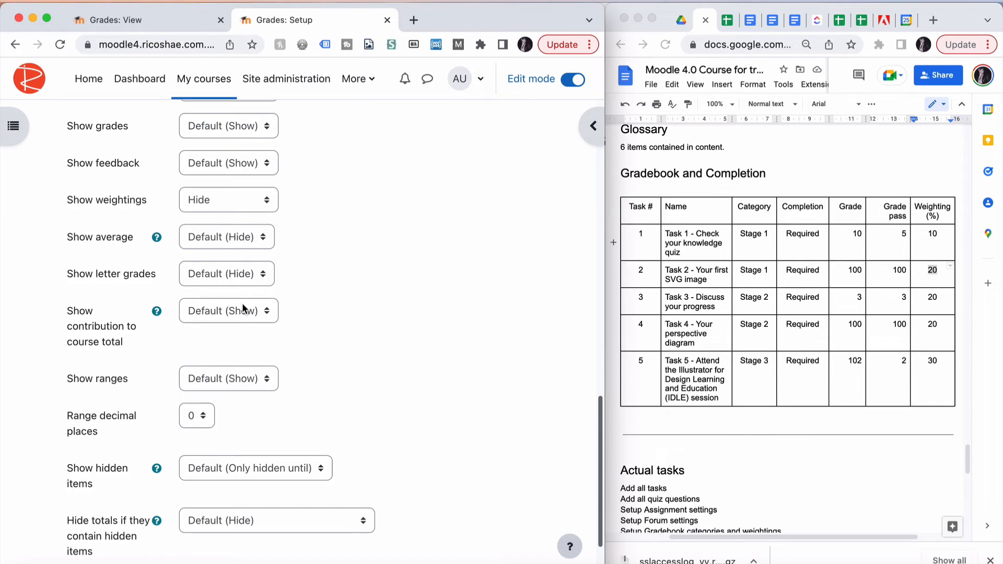
scroll(287, 314, up, 3)
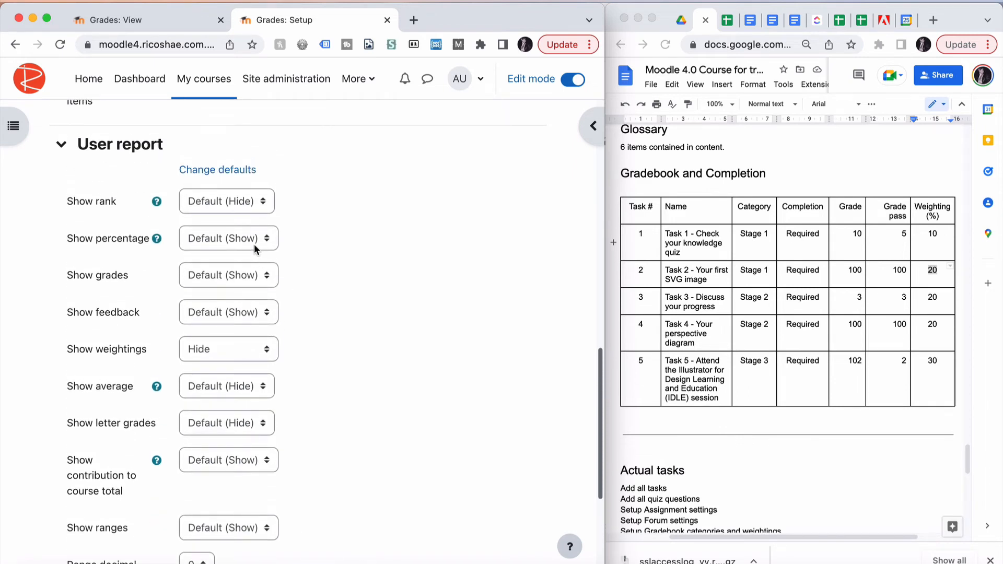
Set the user report's Show percentage option to Hide
click(253, 243)
click(249, 250)
scroll(323, 303, down, 3)
scroll(323, 303, down, 2)
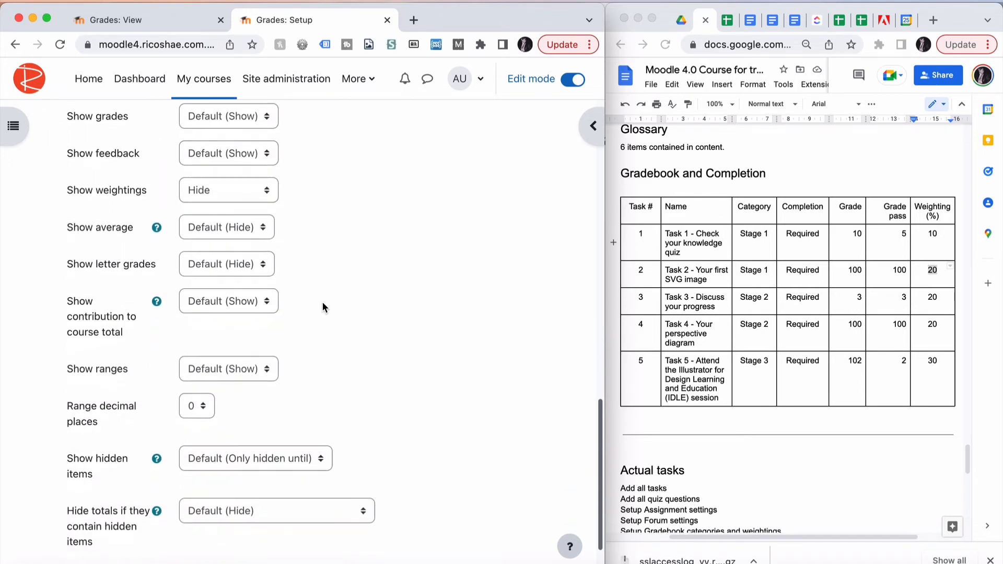
Set the user report's Show ranges option to Hide and save the course grade settings
click(251, 281)
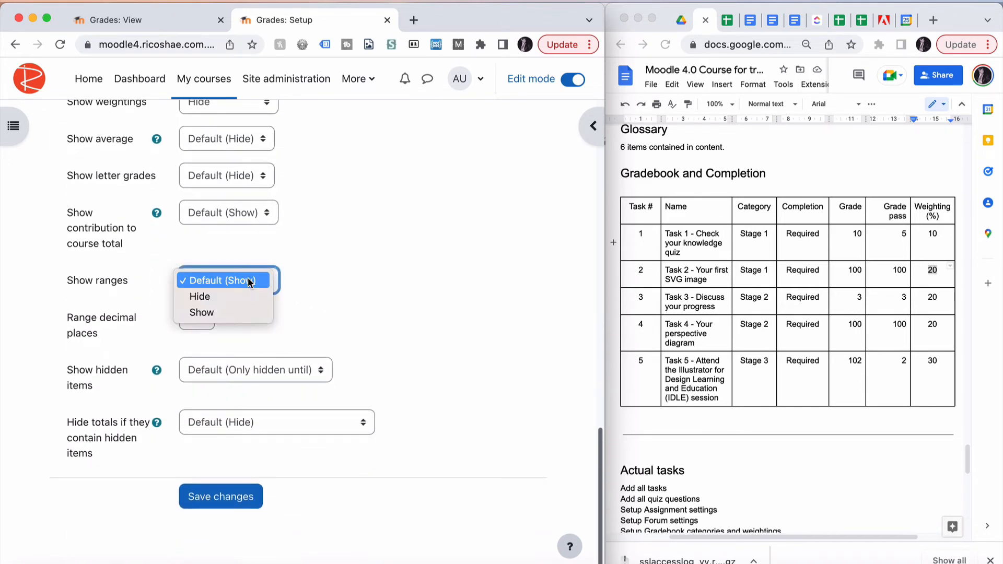
click(236, 300)
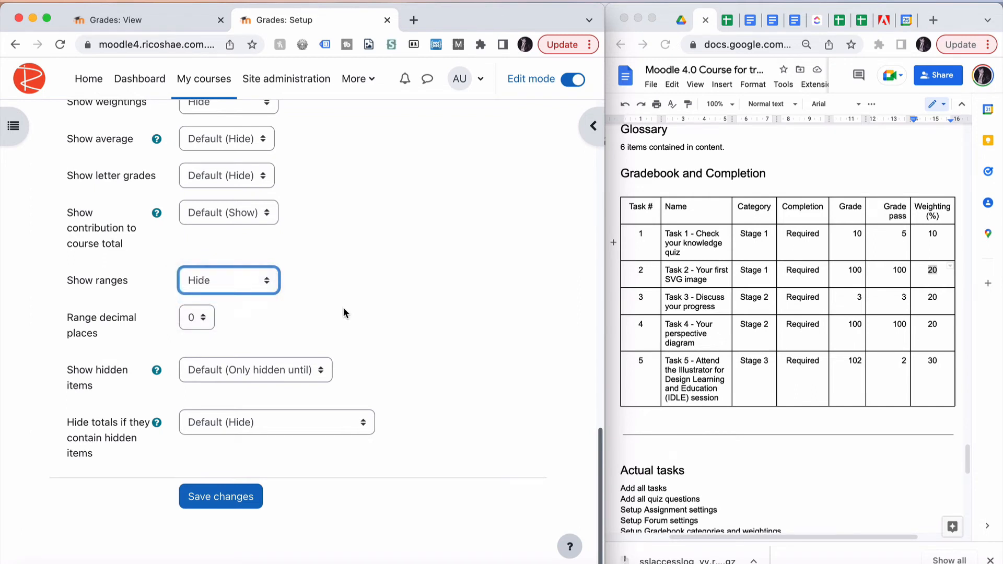
click(219, 497)
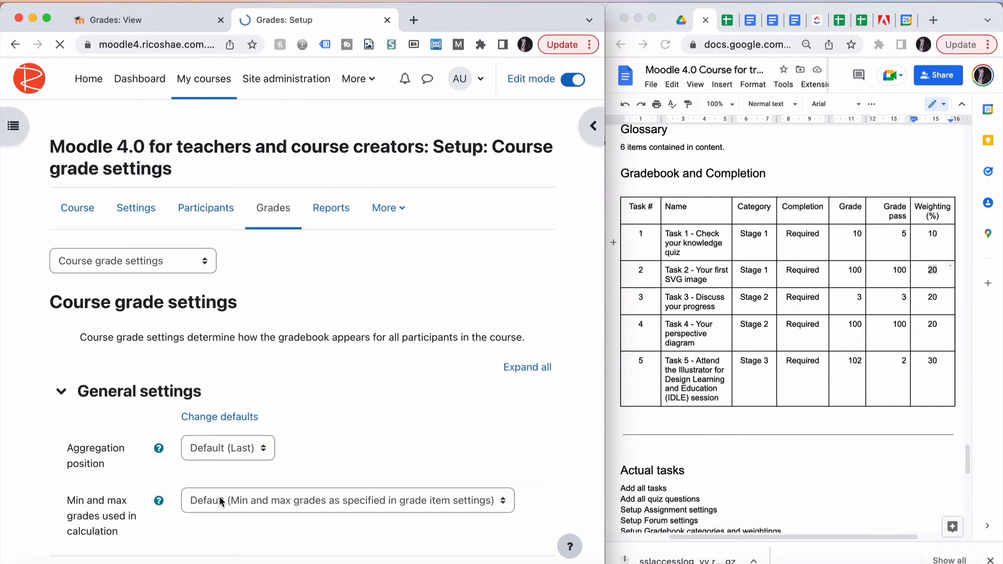
Open the user report for Stu Dent again and review the grades, contributions and course total
click(126, 262)
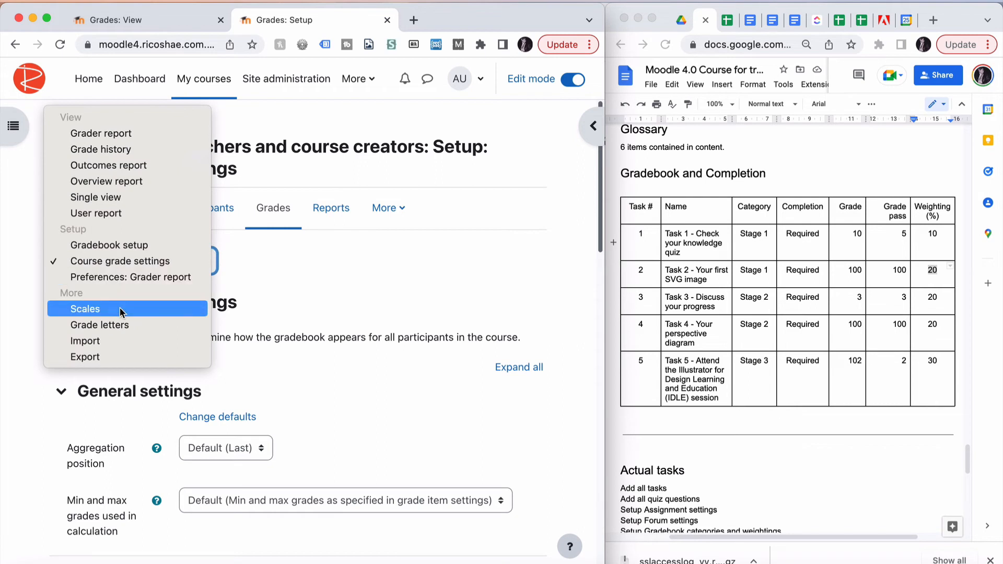
click(126, 214)
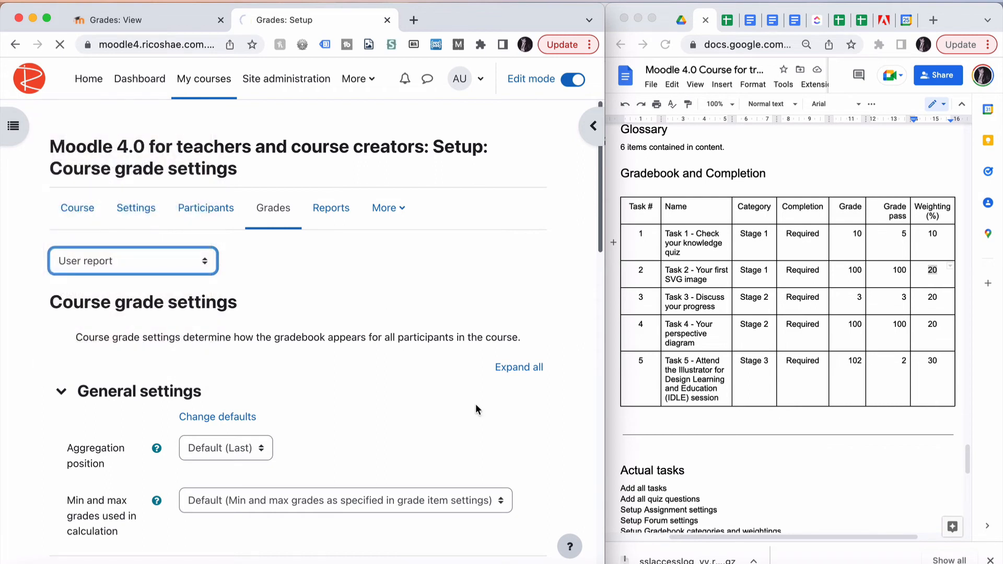
click(489, 380)
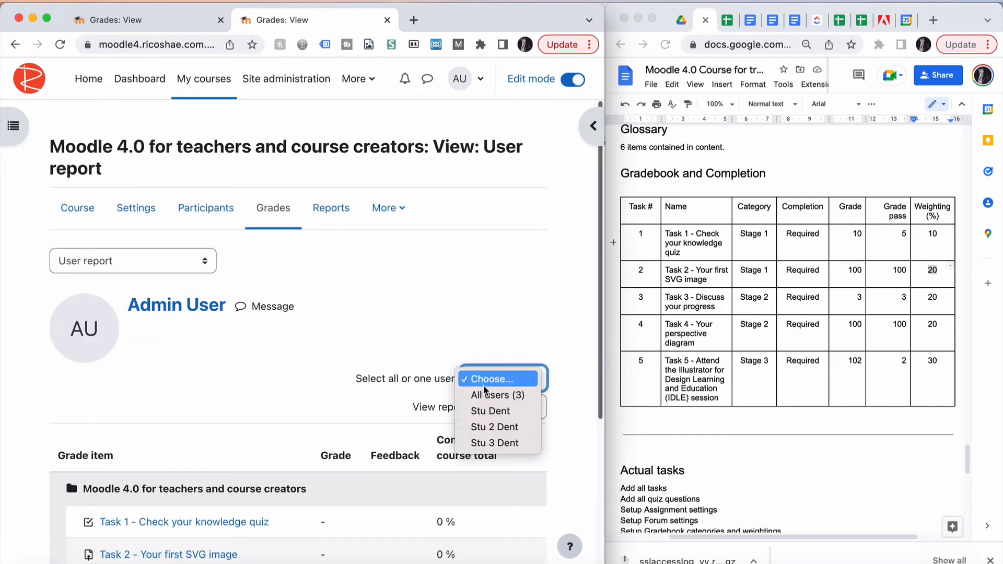
click(483, 411)
scroll(337, 382, down, 3)
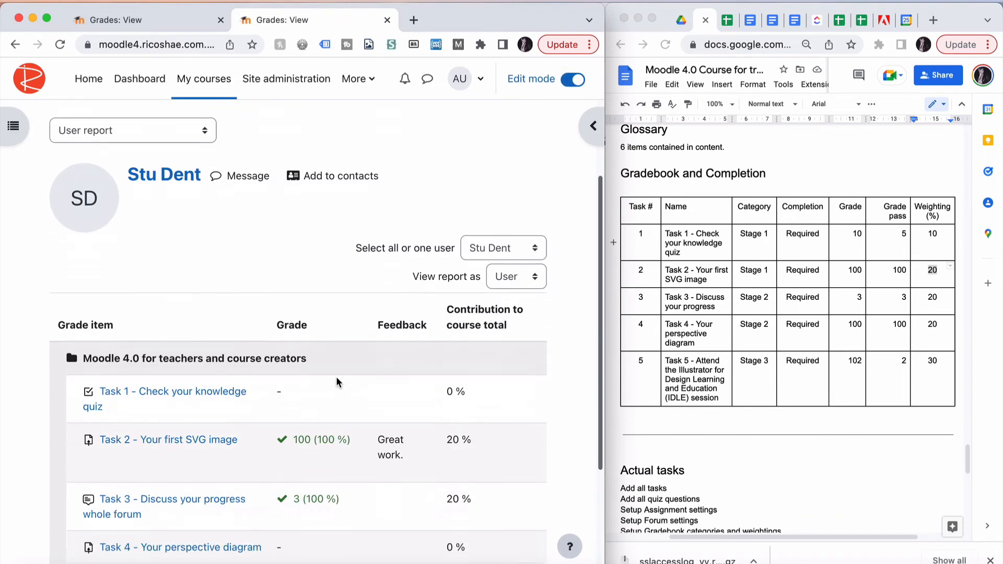
scroll(337, 381, down, 5)
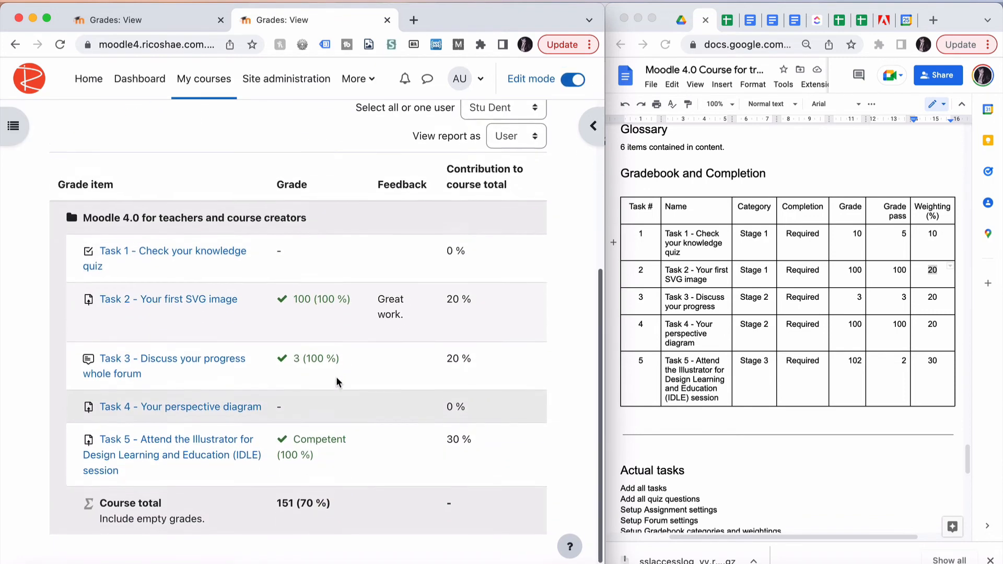
scroll(337, 382, down, 1)
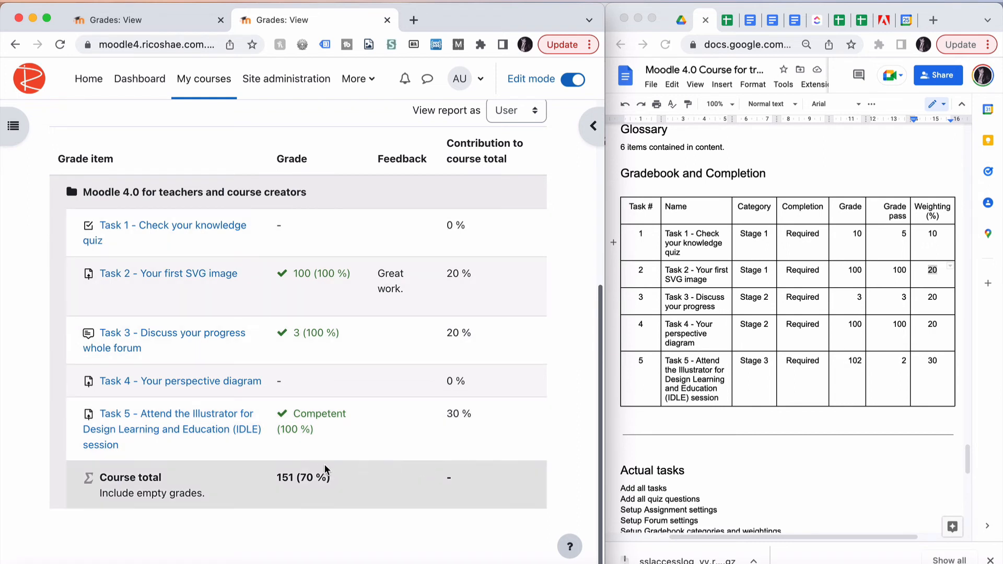
drag(300, 478, 326, 478)
click(340, 486)
scroll(340, 486, up, 5)
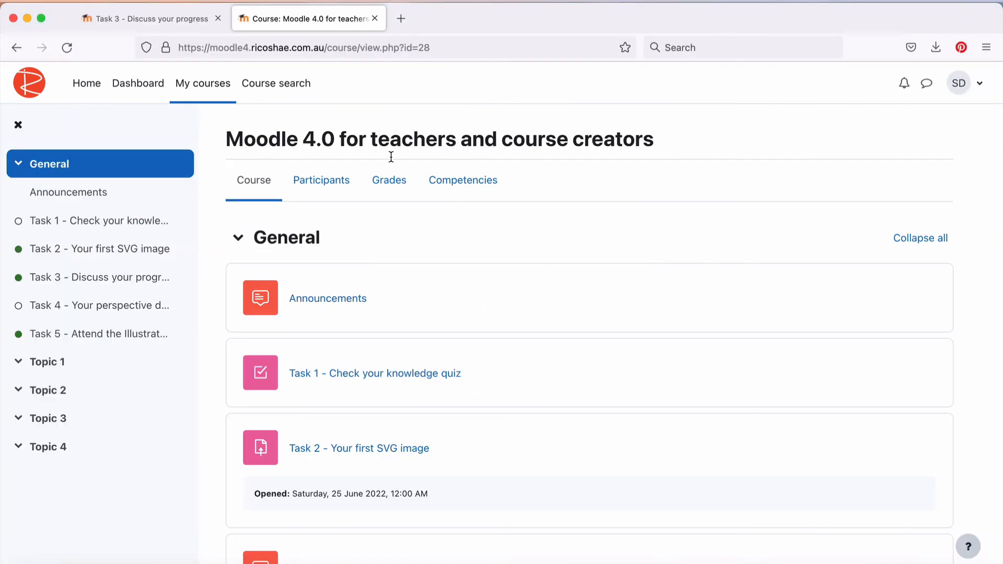
Switch to the student's browser session and review Stu Dent's own user report contributions and course total
click(389, 180)
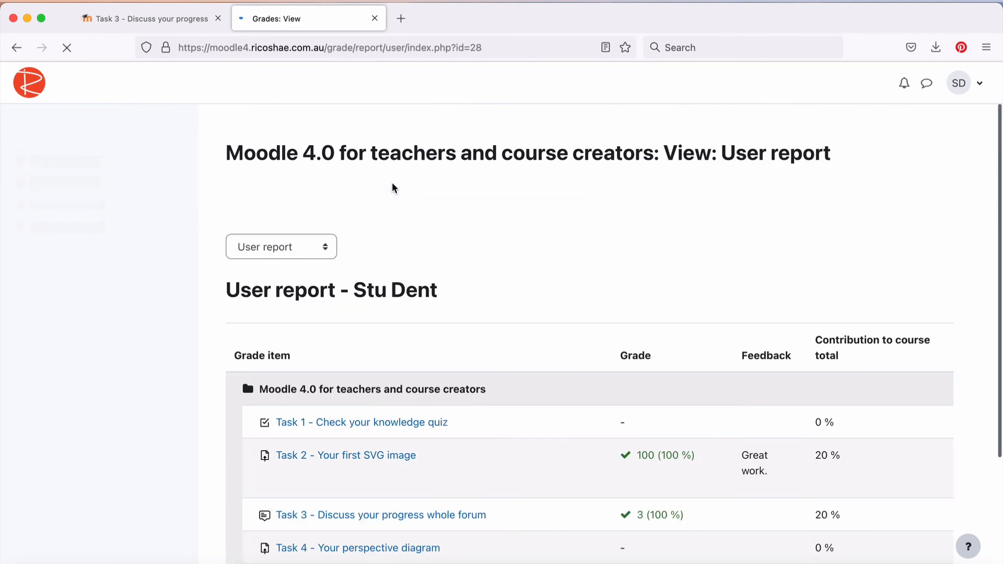
scroll(553, 259, down, 2)
scroll(553, 260, down, 2)
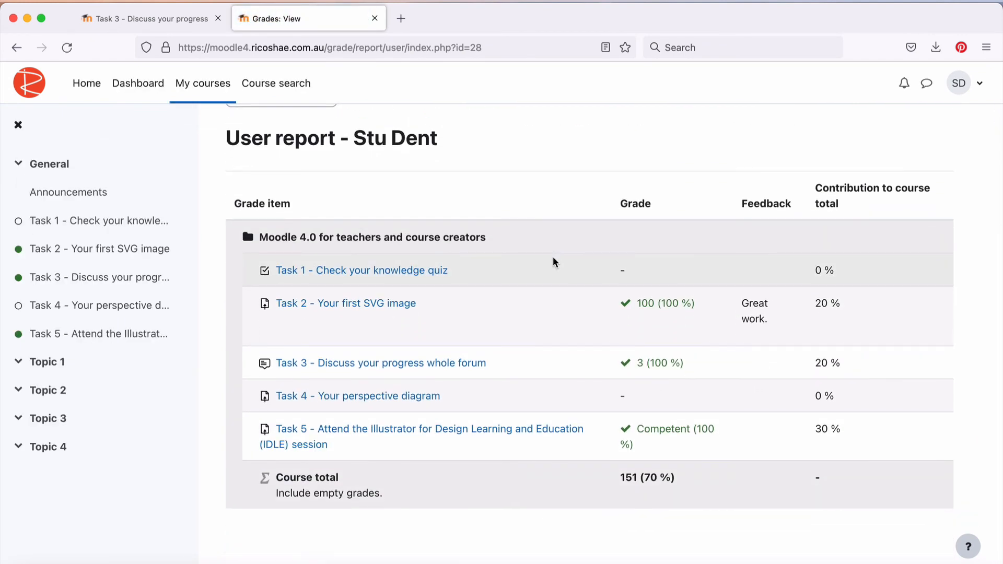
scroll(557, 316, up, 3)
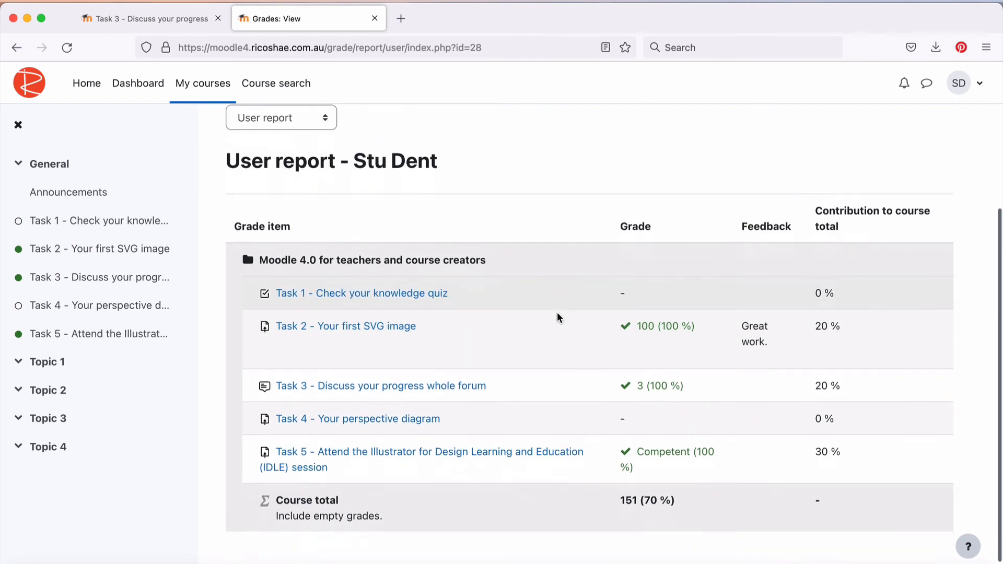
scroll(557, 312, down, 2)
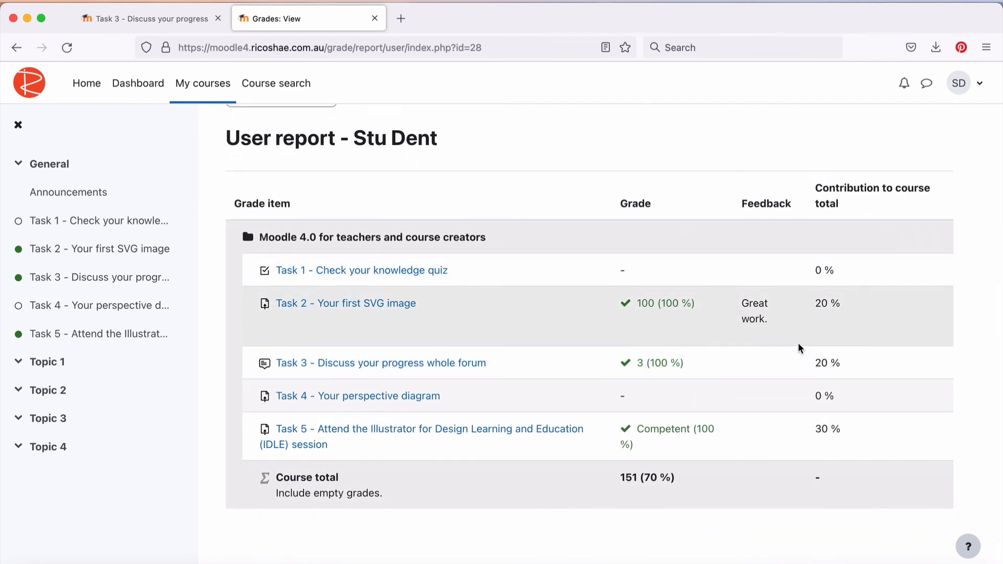
drag(814, 303, 825, 302)
drag(815, 363, 841, 363)
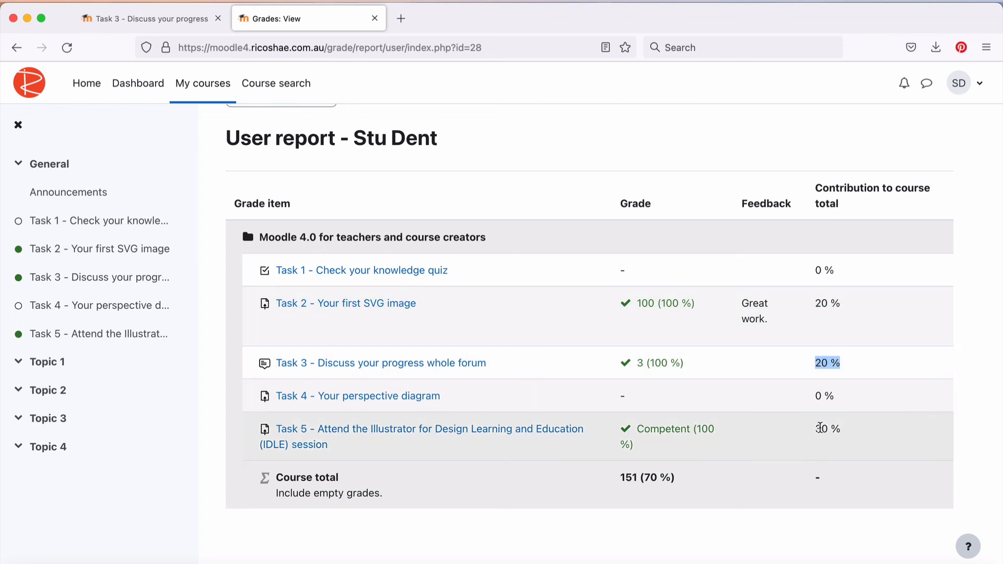
drag(814, 428, 841, 429)
drag(643, 479, 678, 477)
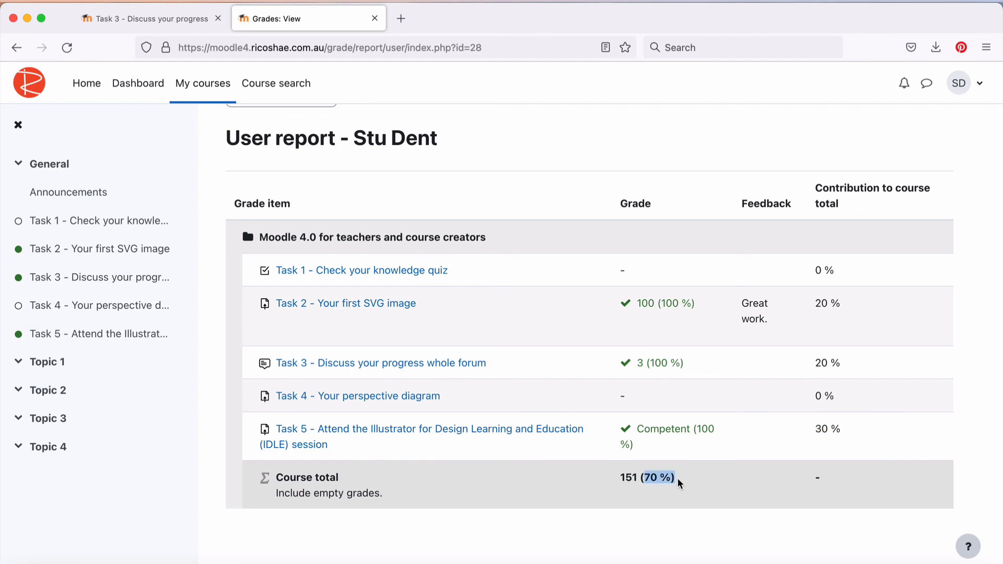
click(628, 479)
double_click(629, 479)
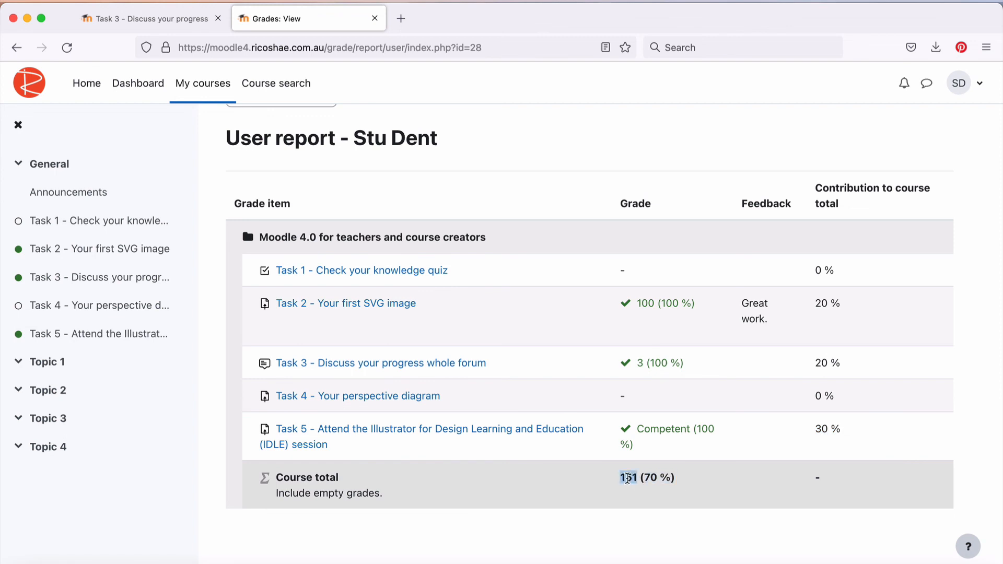